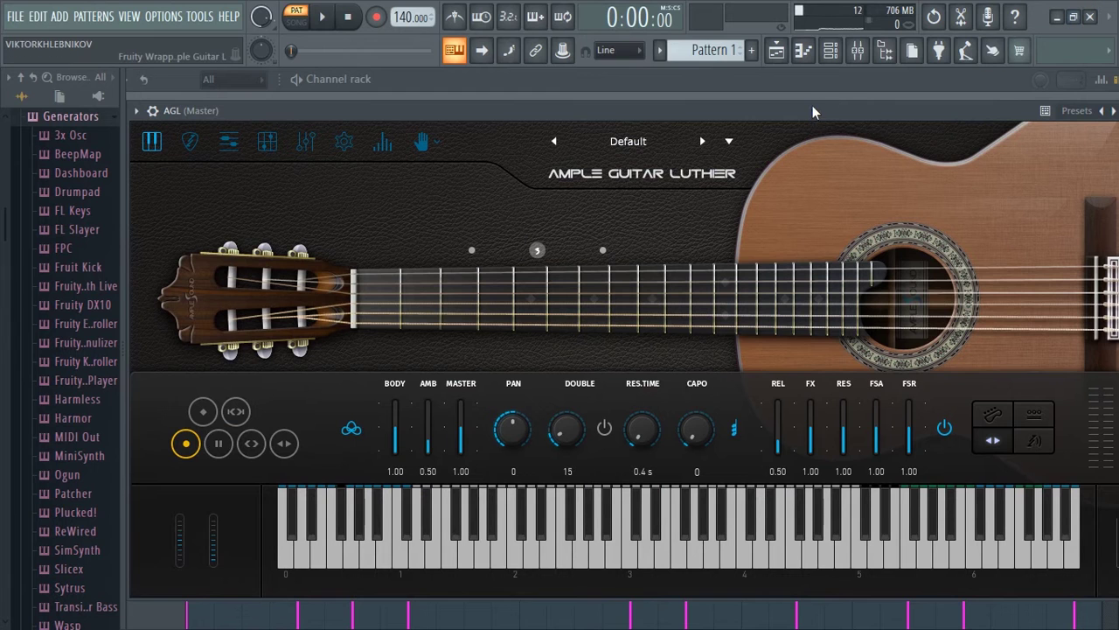
Put away the Ample Guitar Luthier window and play Pattern 1 in the AGL piano roll.
drag(813, 107, 818, 78)
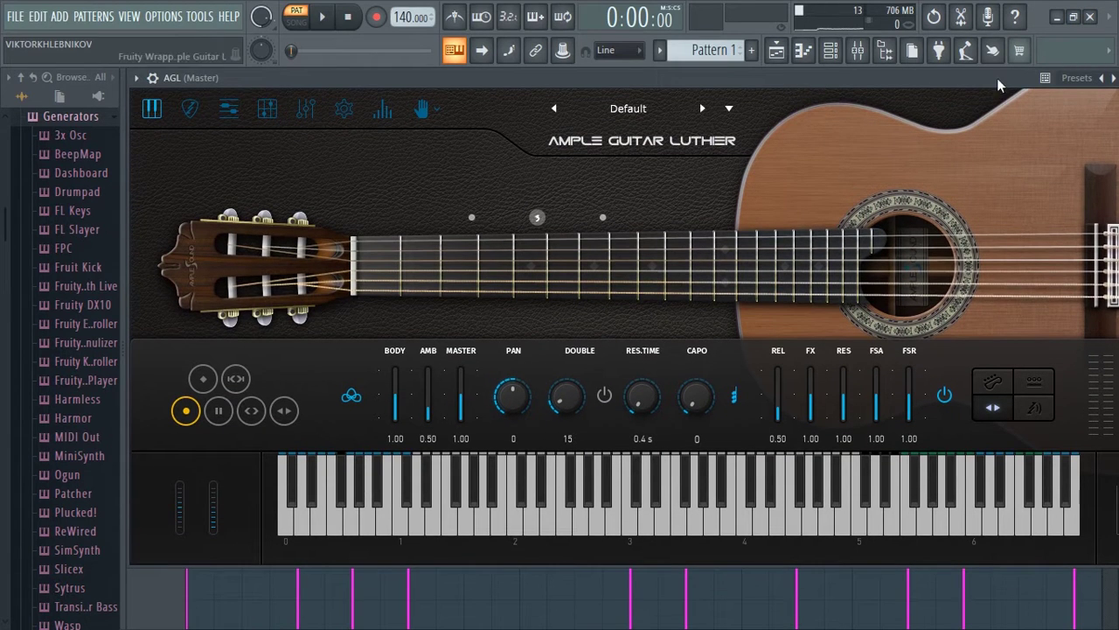
drag(1103, 80, 1033, 72)
click(1072, 77)
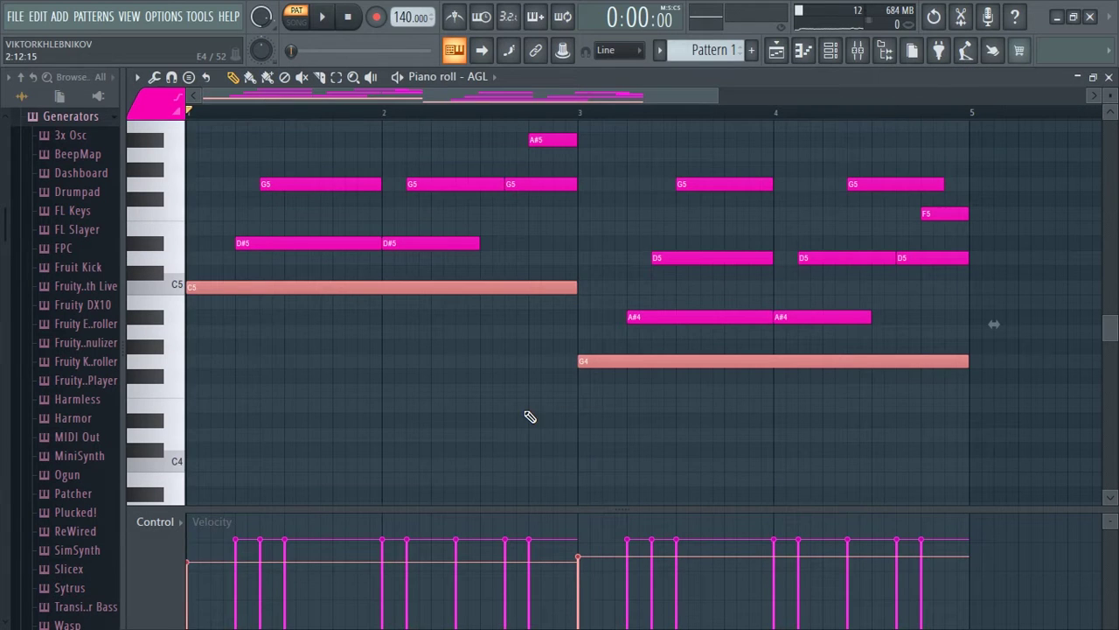
key(space)
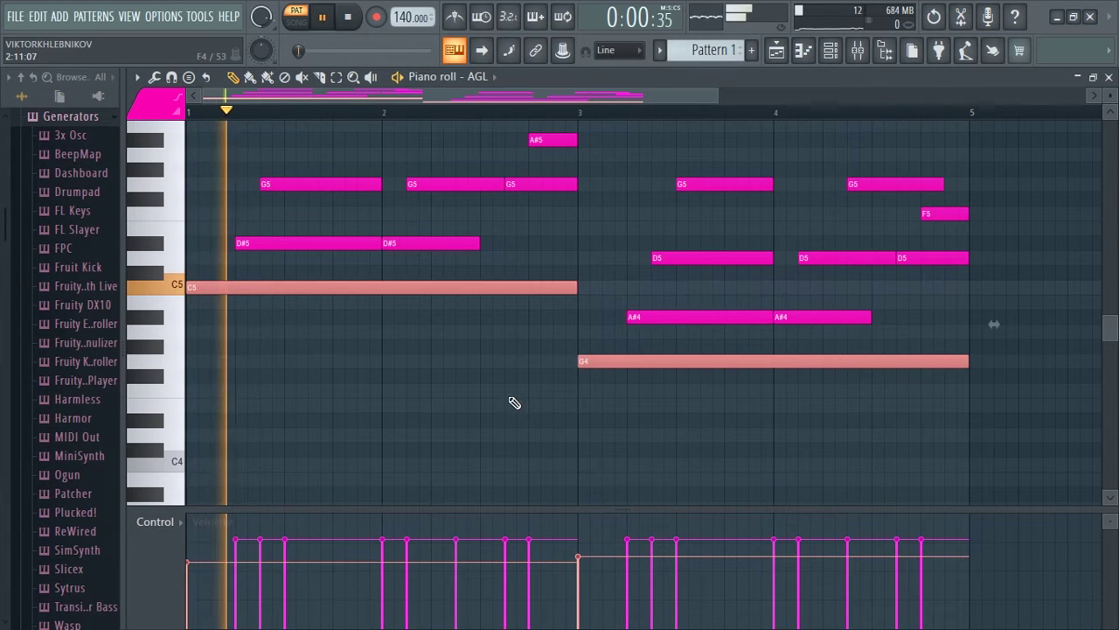
Lower the long G4 note's velocity, vary the velocities of the selected upper notes, and play back Pattern 1.
click(584, 571)
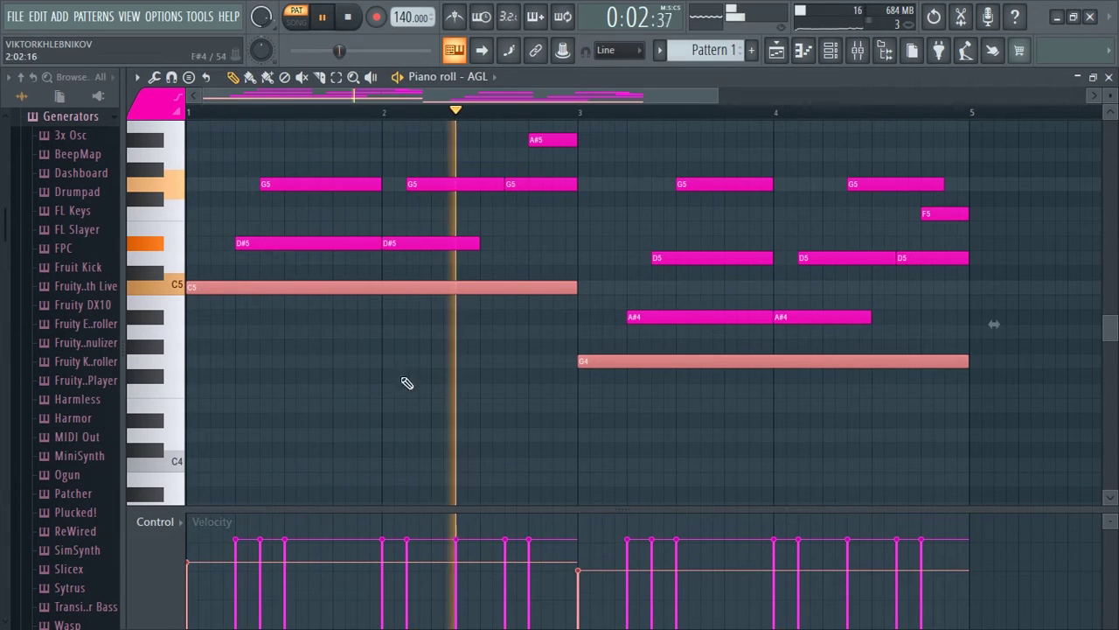
drag(1110, 325, 1109, 293)
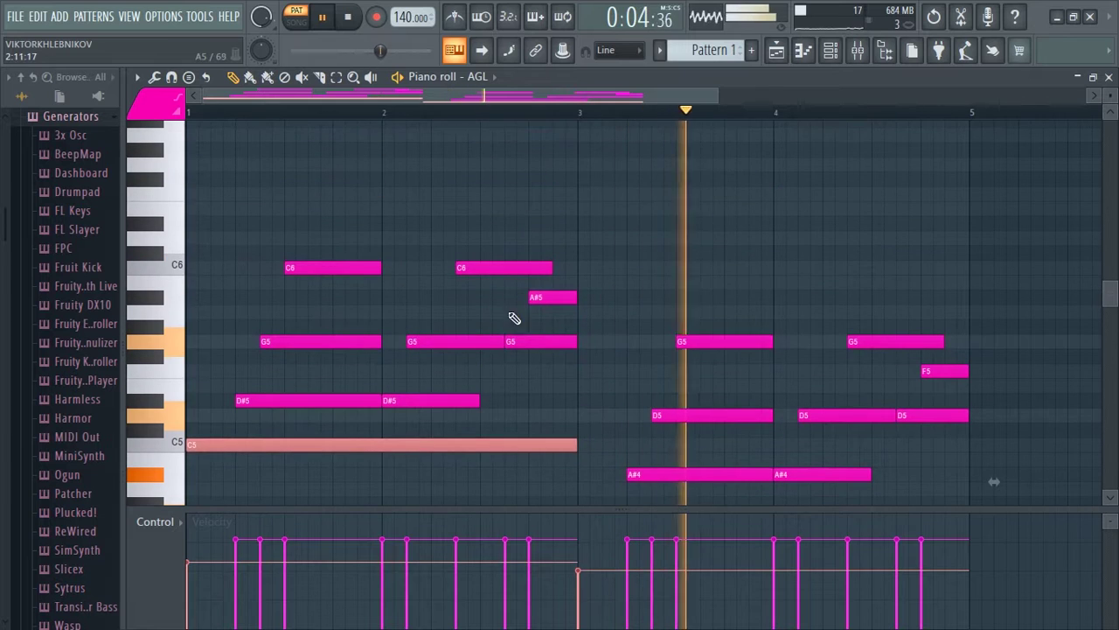
drag(392, 248, 301, 423)
mouse_move(235, 551)
mouse_down()
mouse_move(245, 545)
mouse_move(265, 569)
mouse_move(288, 554)
mouse_up()
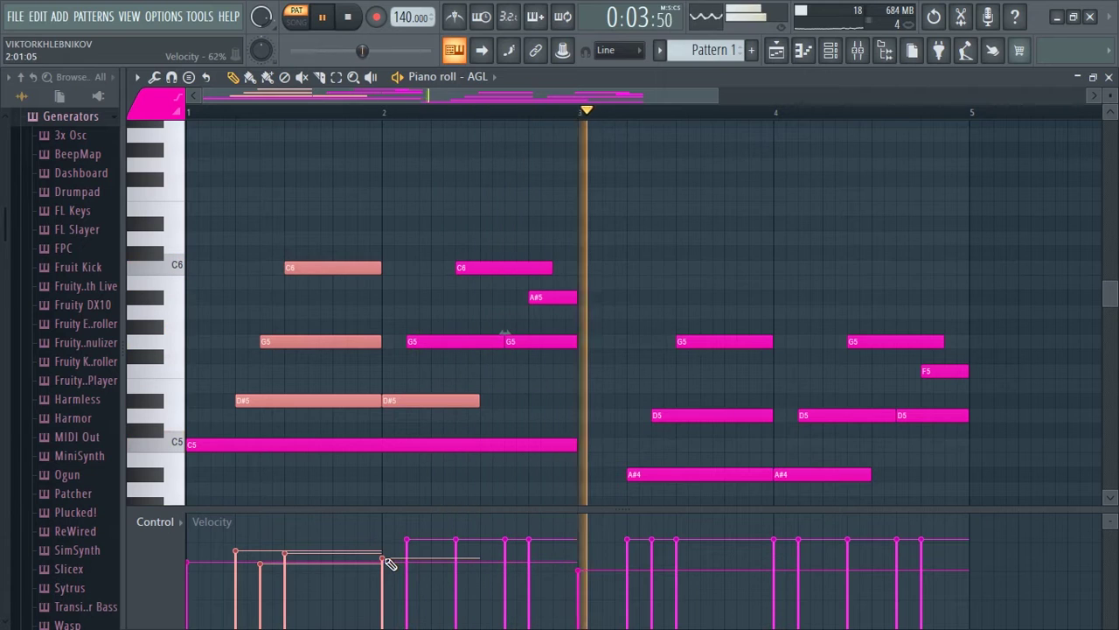
drag(584, 256, 408, 366)
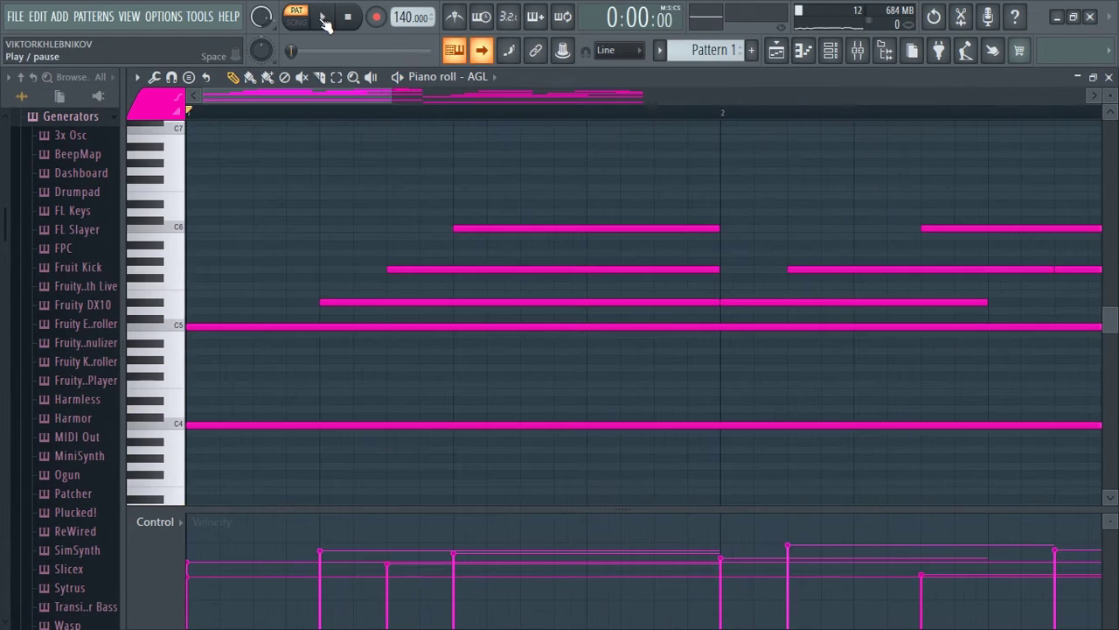
click(324, 18)
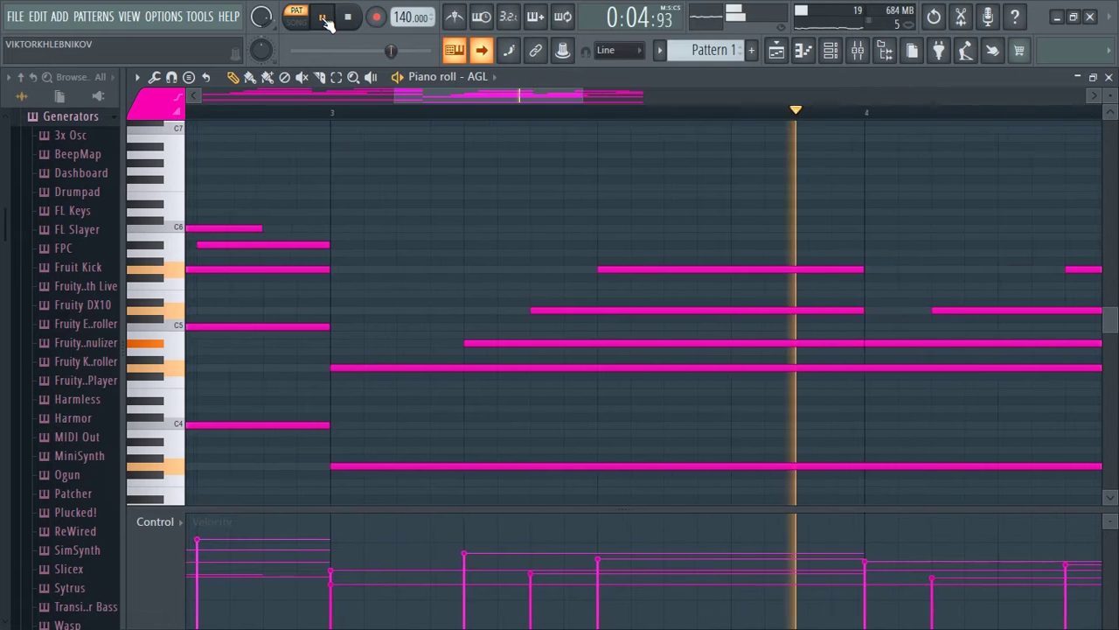
click(325, 19)
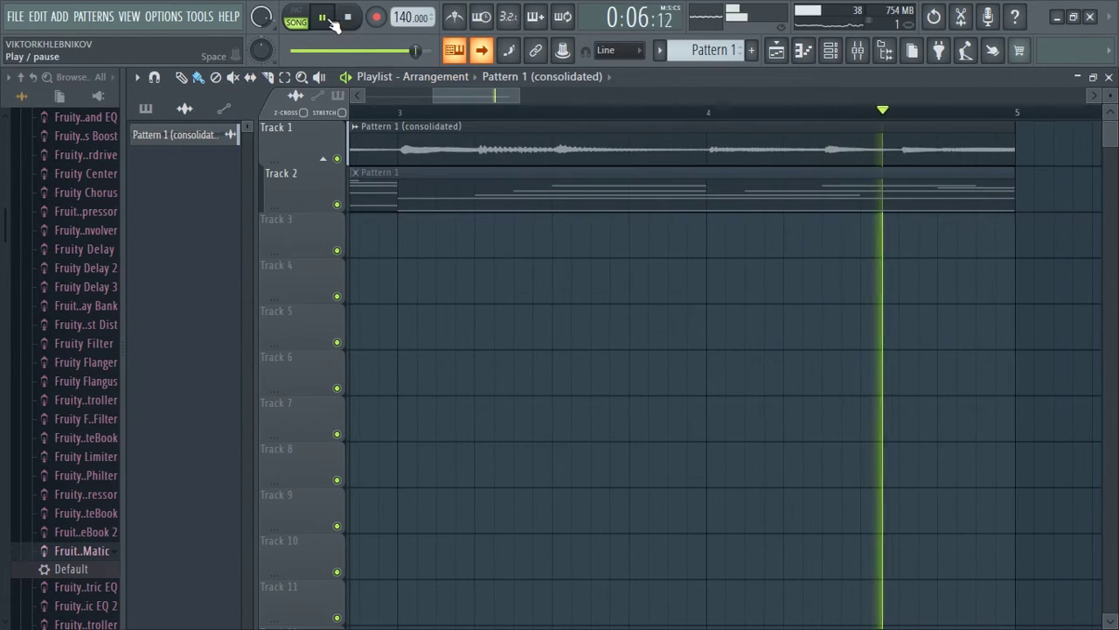
Review the Fruity Parametric EQ 2 curve and the Crystalline settings on Insert 1 in the mixer.
click(857, 52)
click(992, 137)
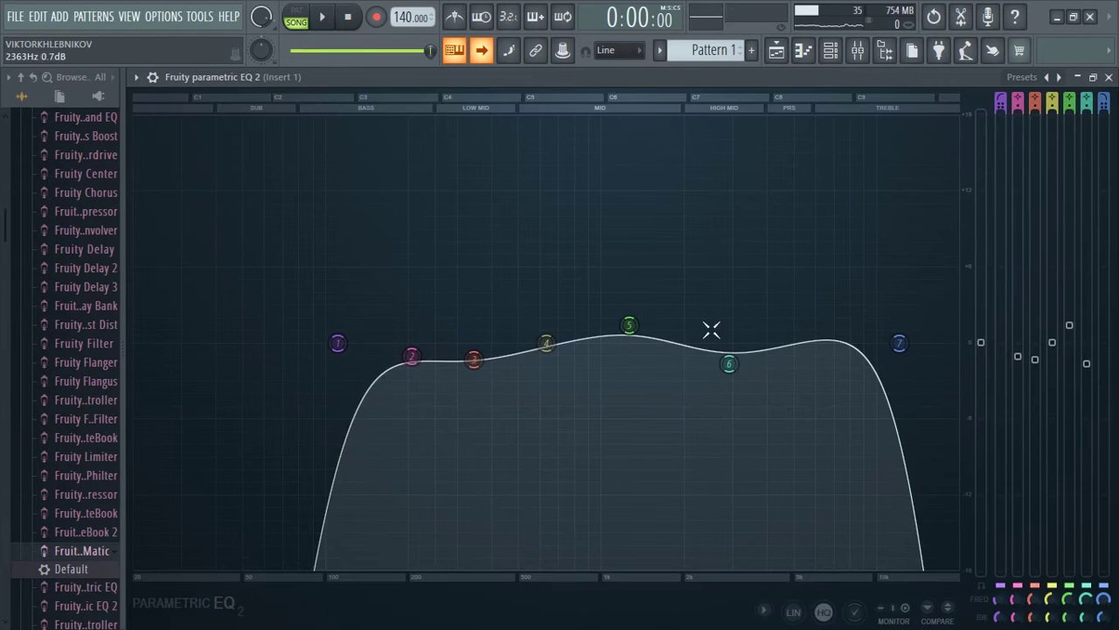
click(1080, 78)
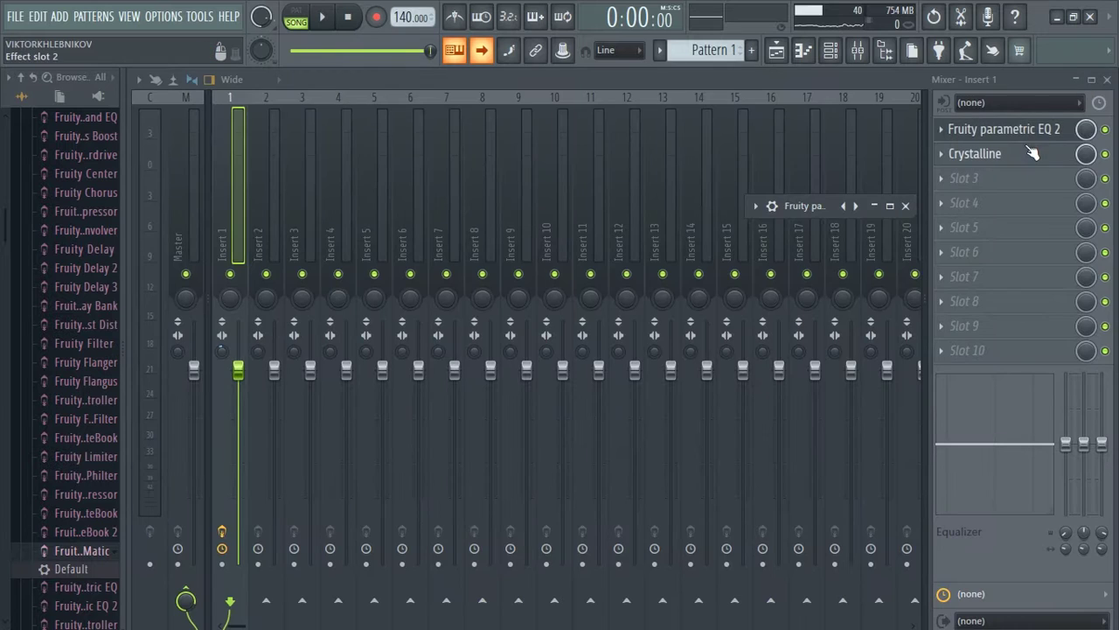
click(988, 159)
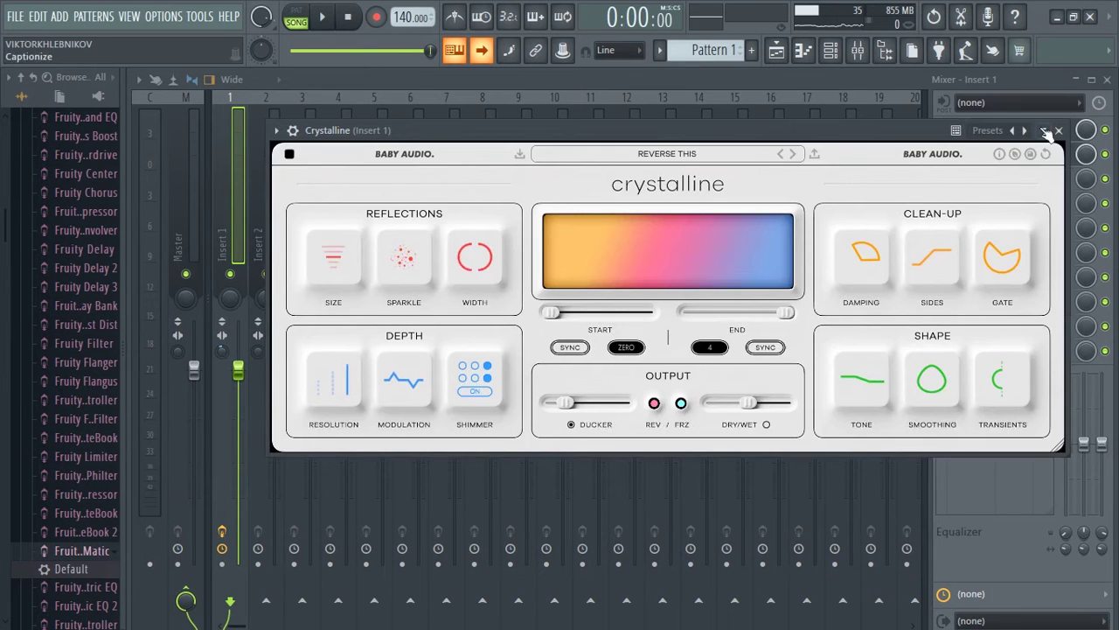
key(Escape)
Play the song to compare the guitar with and without Crystalline, and view its Reverse This preset again.
key(space)
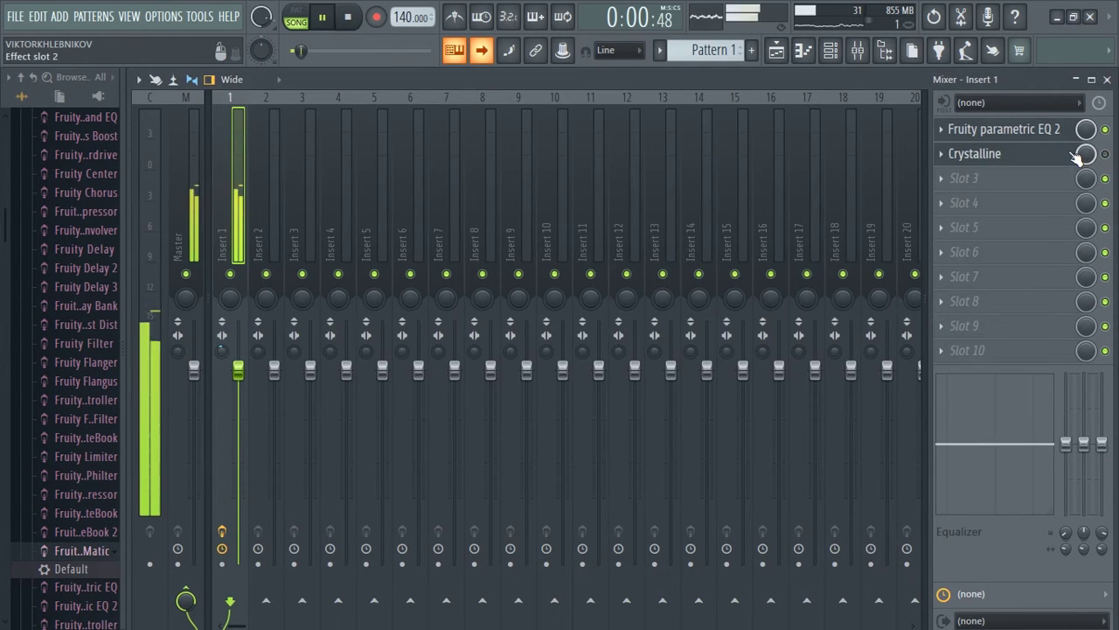
click(1077, 155)
key(Escape)
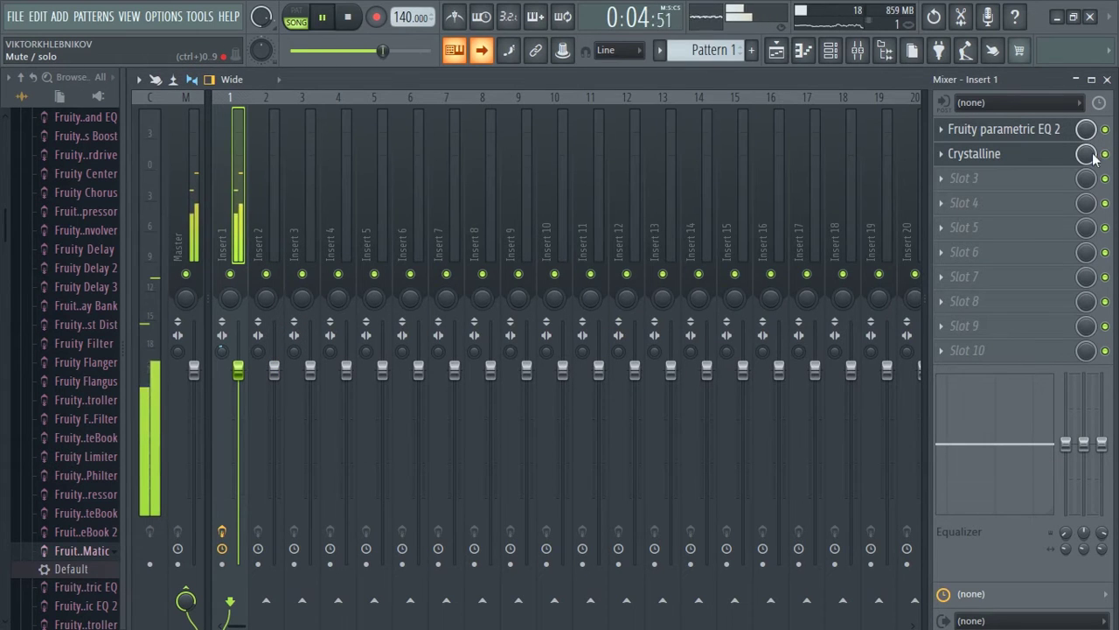
click(1047, 157)
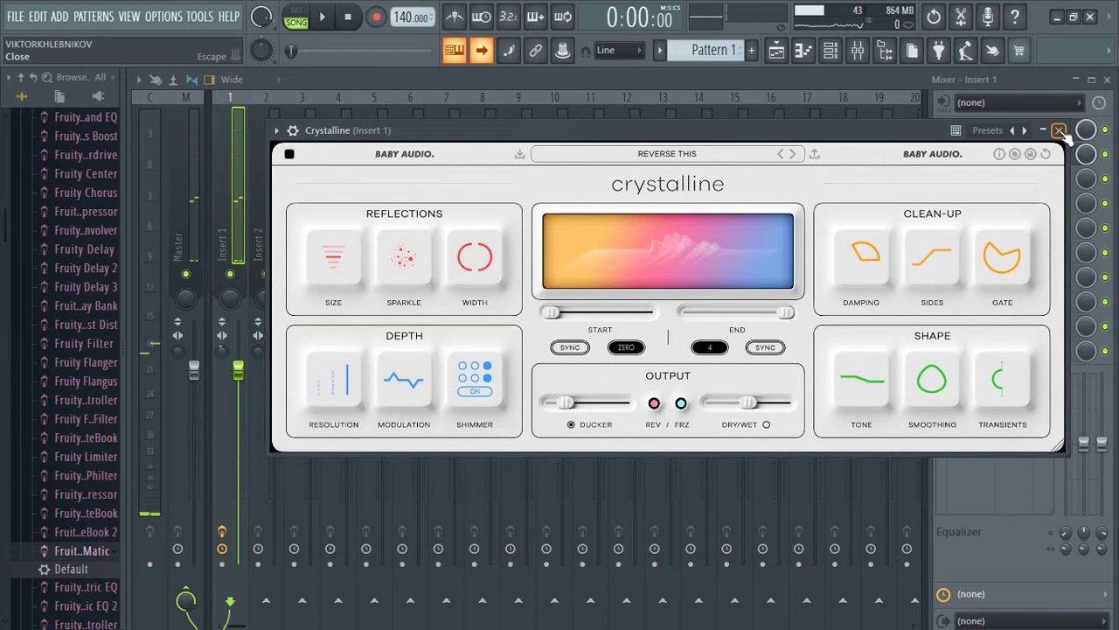
click(1060, 131)
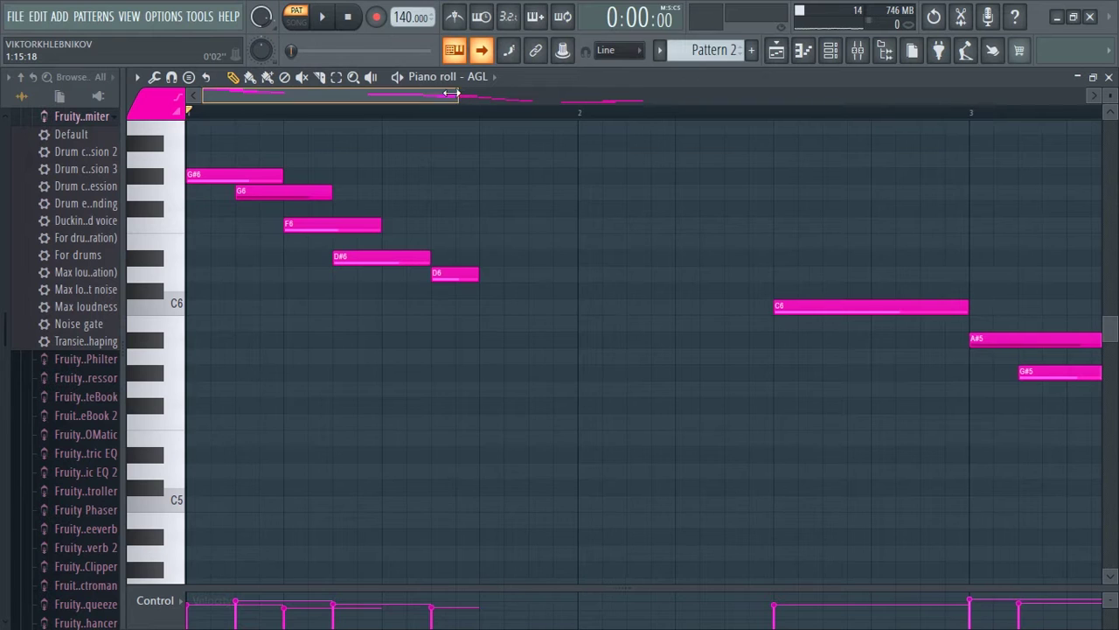
Play the Pattern 2 guitar melody in the AGL piano roll and open the playlist.
drag(452, 94, 420, 95)
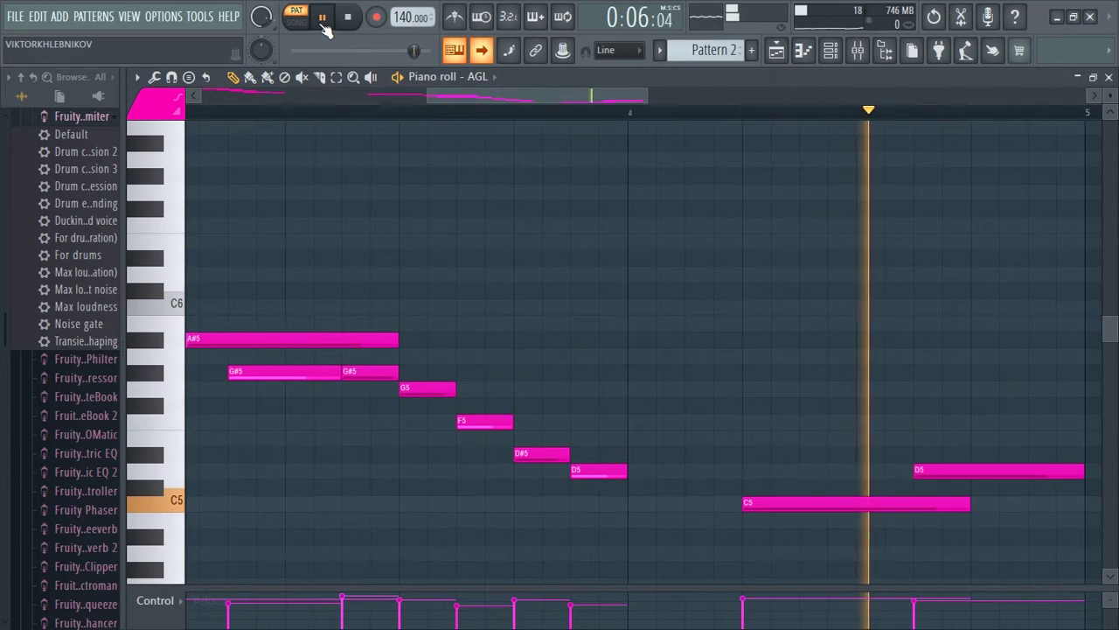
click(323, 27)
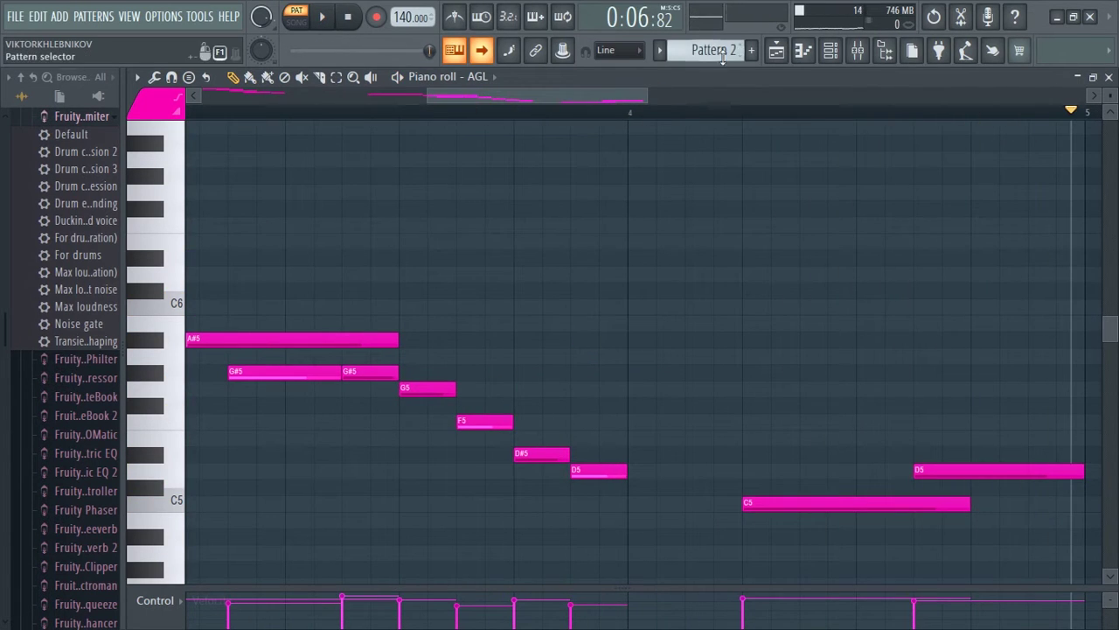
click(776, 55)
drag(560, 188, 508, 342)
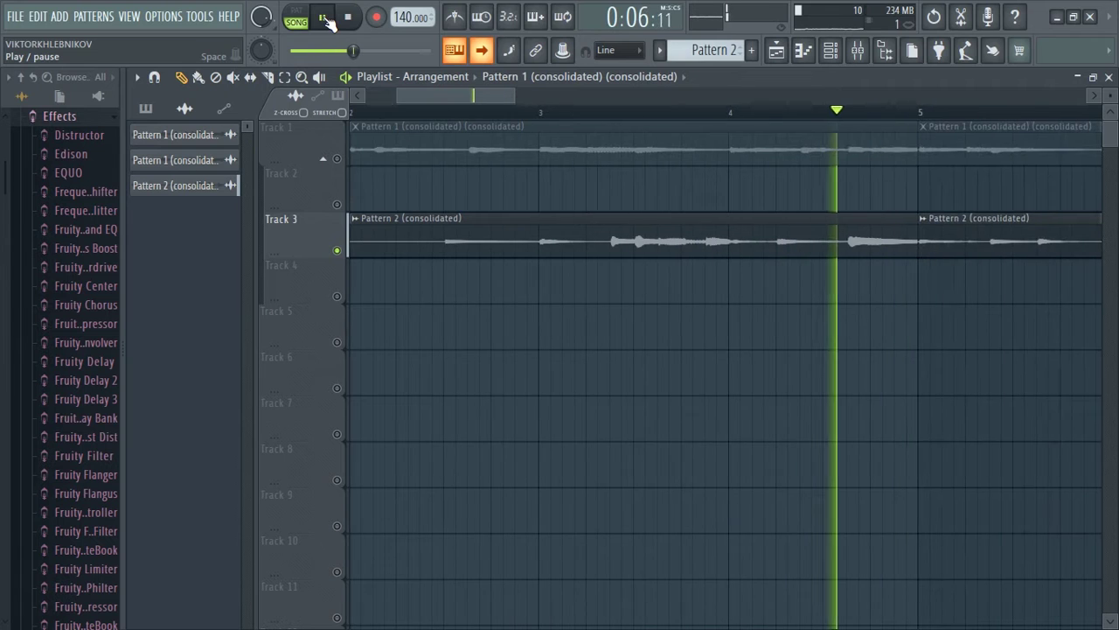
Review the Fruity Parametric EQ 2, Drip and PanMan settings on Insert 2 in the mixer while the song plays.
click(861, 51)
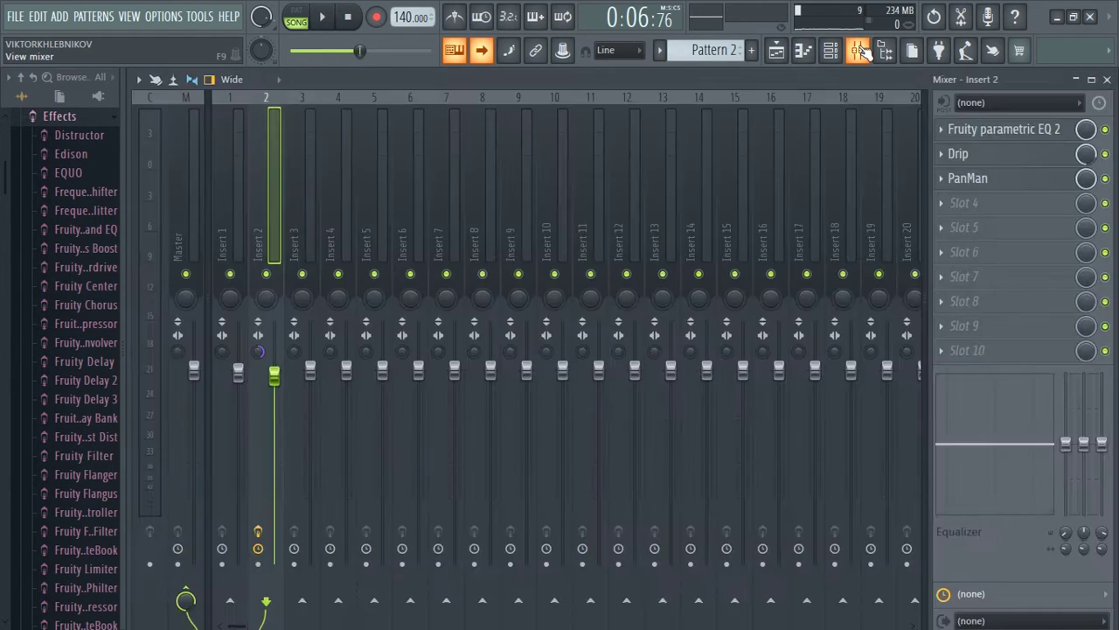
click(1004, 133)
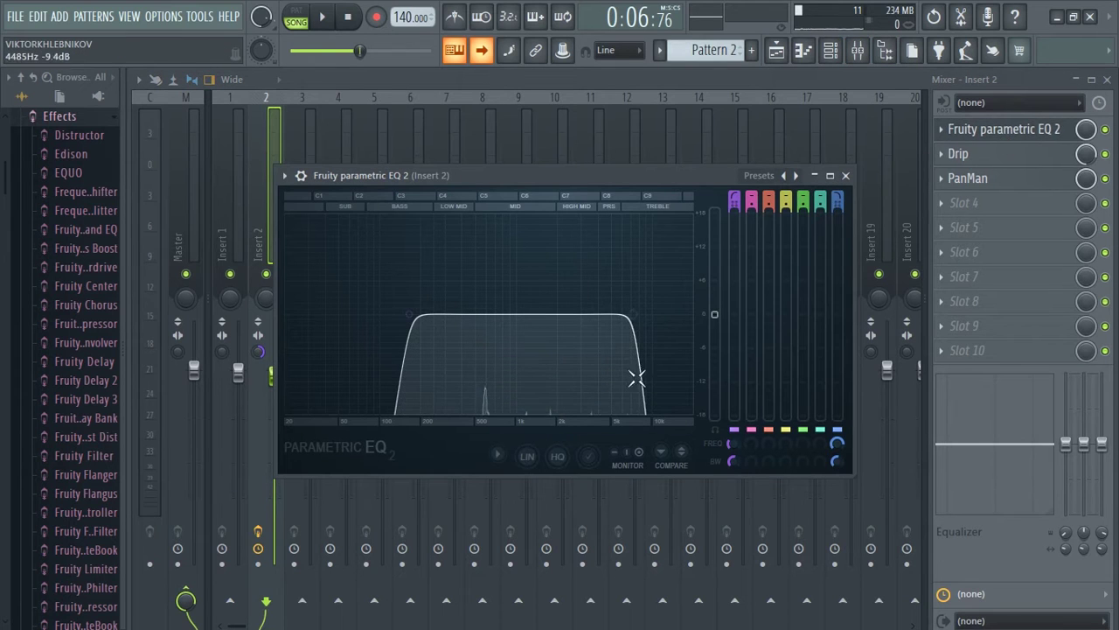
click(1001, 165)
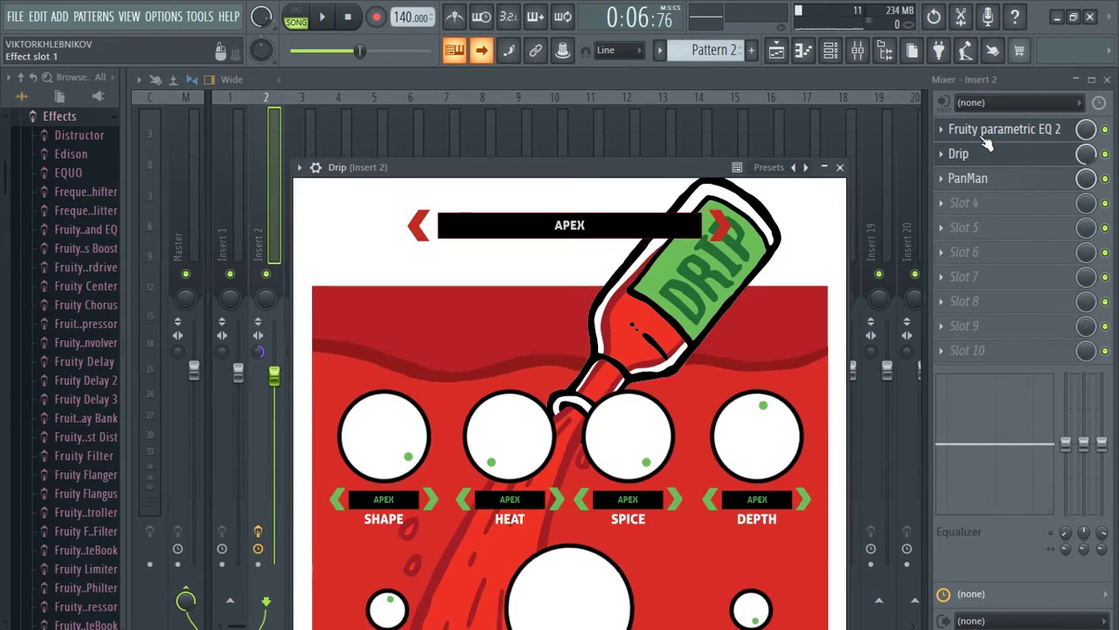
key(space)
click(985, 150)
click(981, 136)
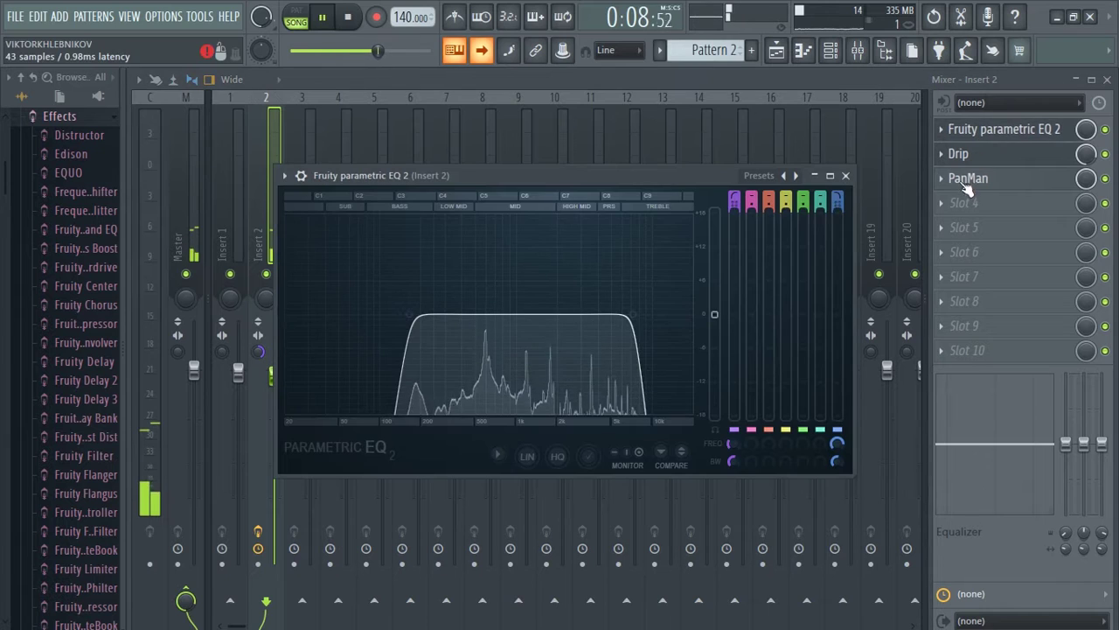
key(Escape)
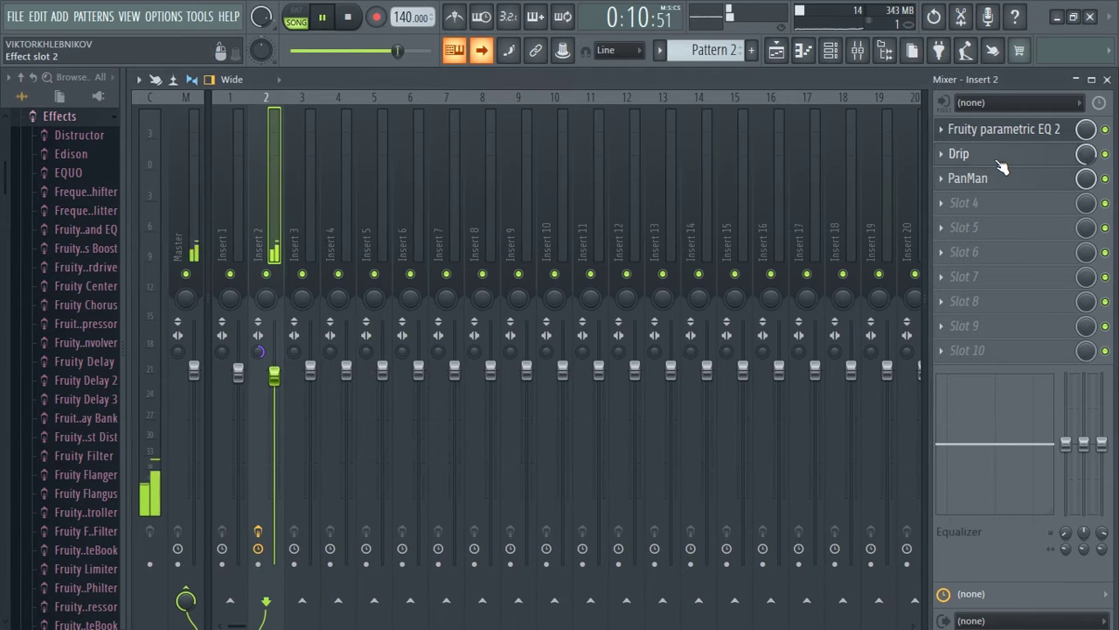
click(1001, 166)
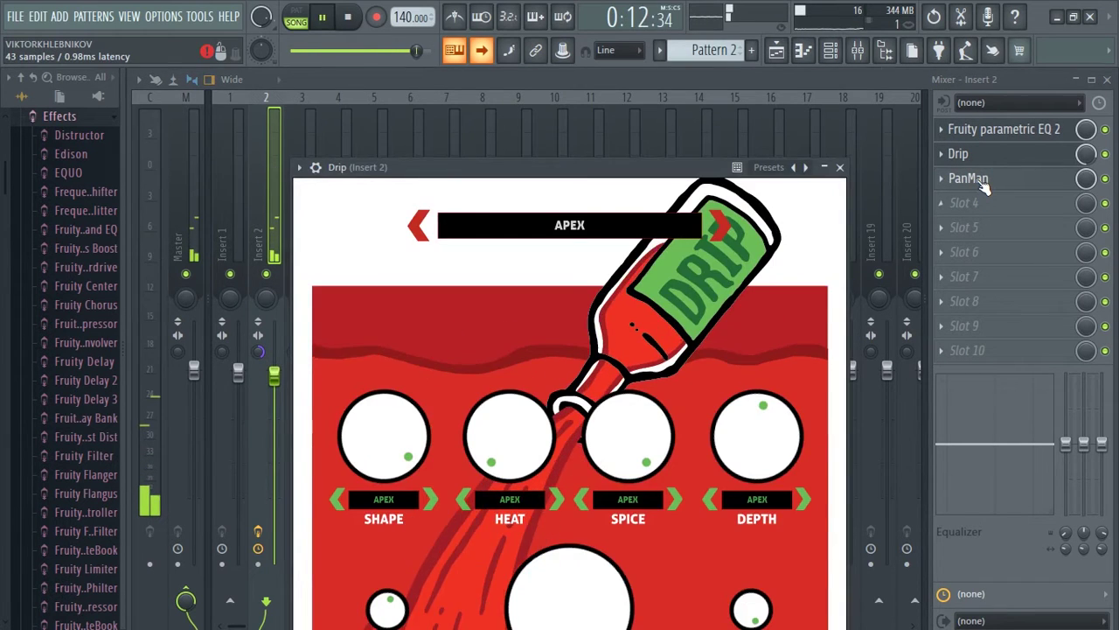
key(Escape)
click(971, 178)
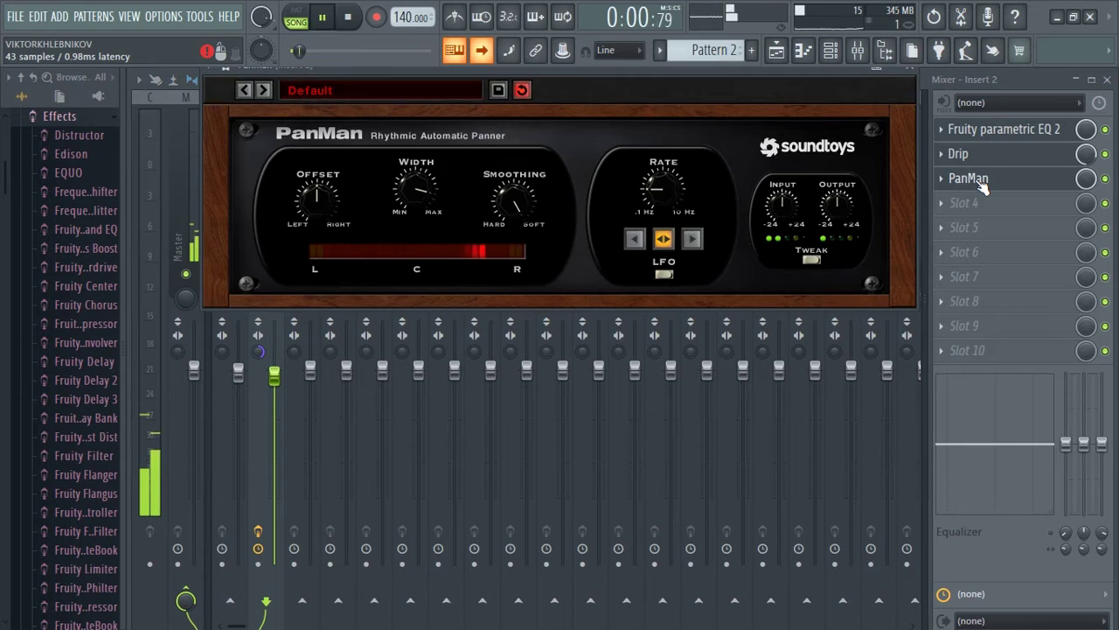
click(908, 70)
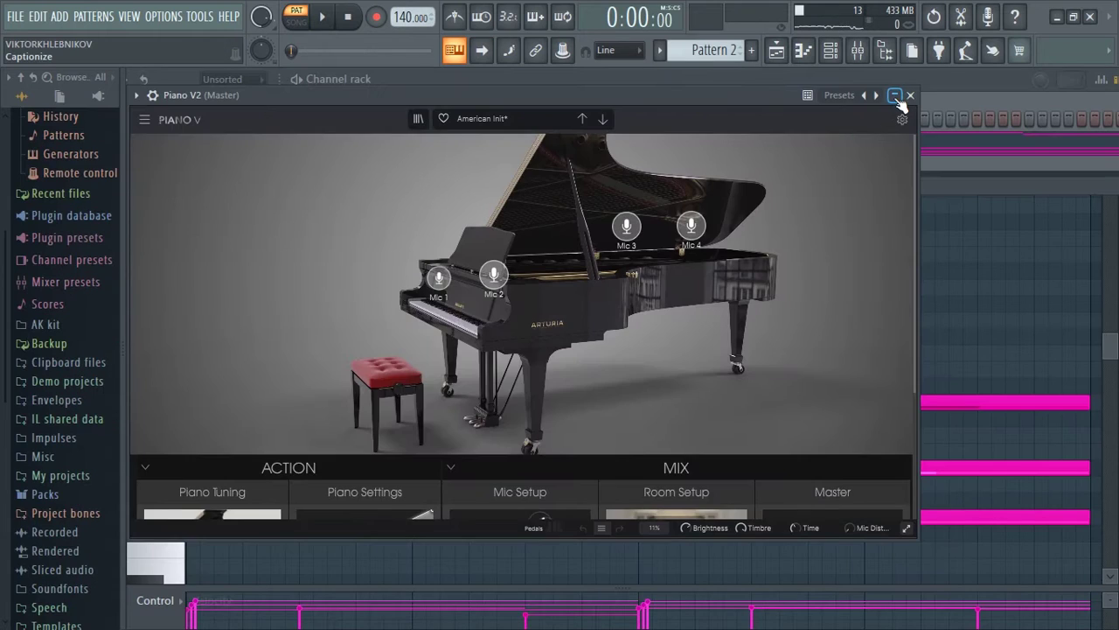
Put away the Piano V2 window and duplicate the long C5 and G4 notes one octave lower in its piano roll.
click(895, 96)
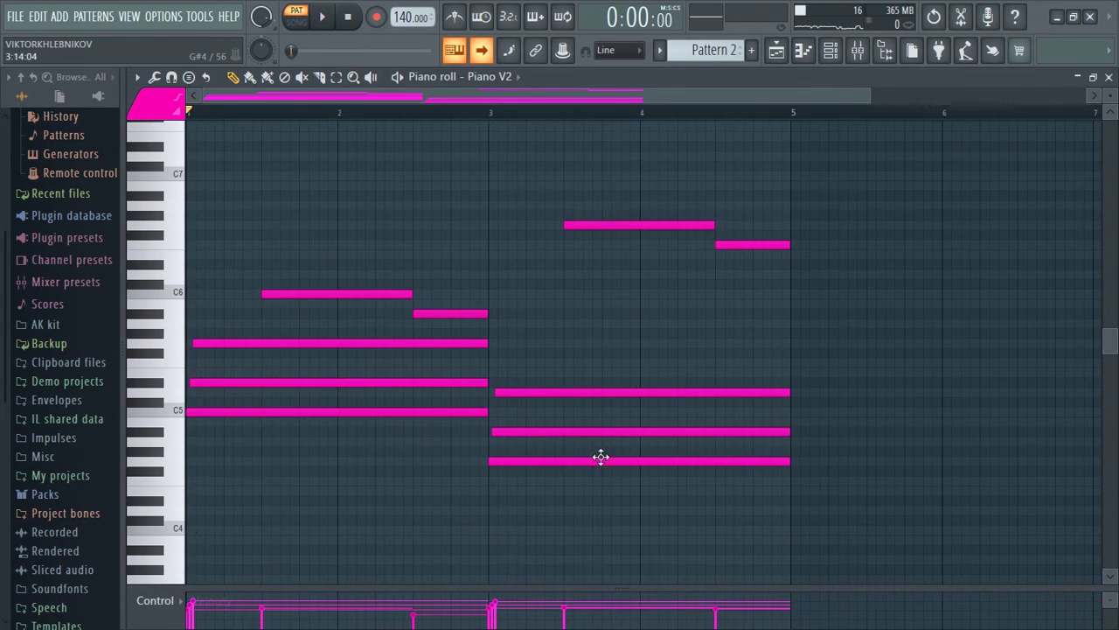
drag(562, 448, 475, 497)
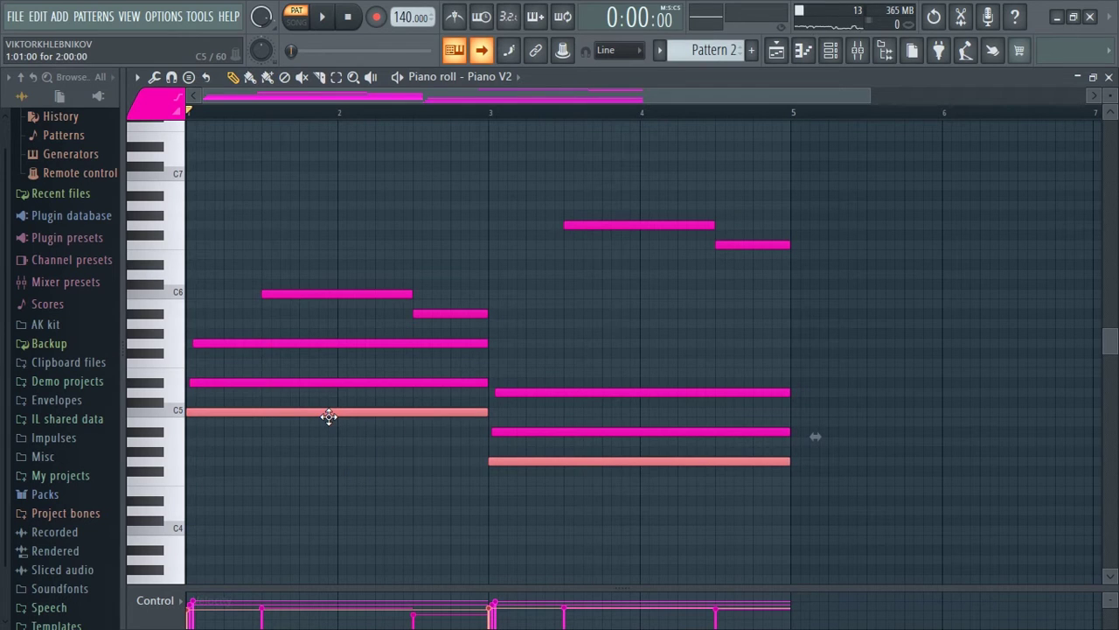
key(ctrl+Down)
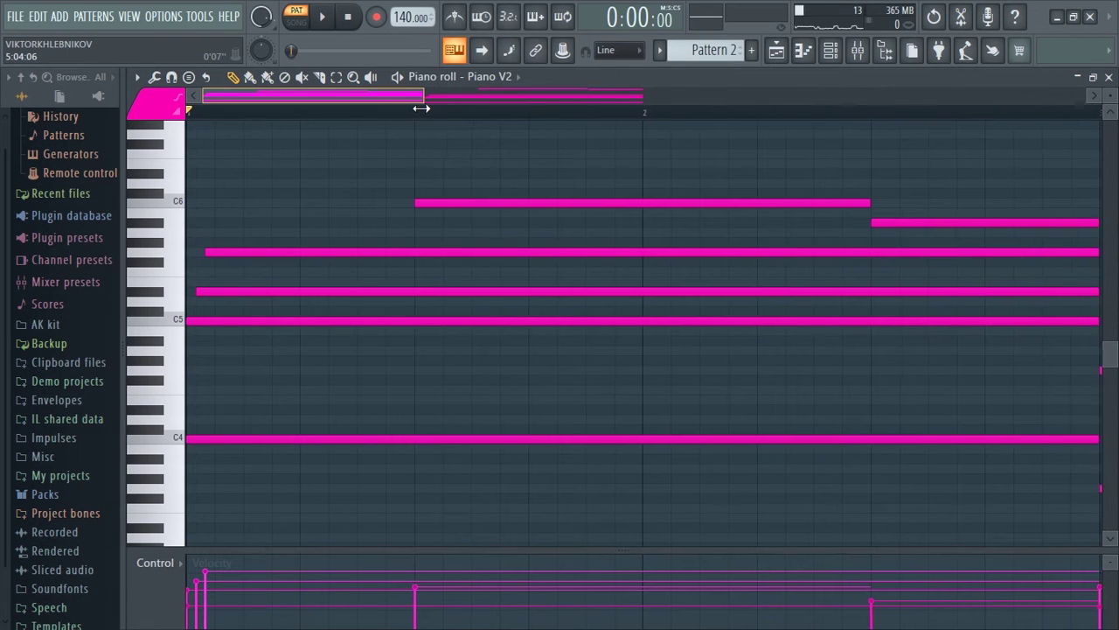
Play Pattern 2 in the Piano V2 piano roll, and listen to its consolidated clips on Track 5 in the playlist.
drag(420, 107, 327, 103)
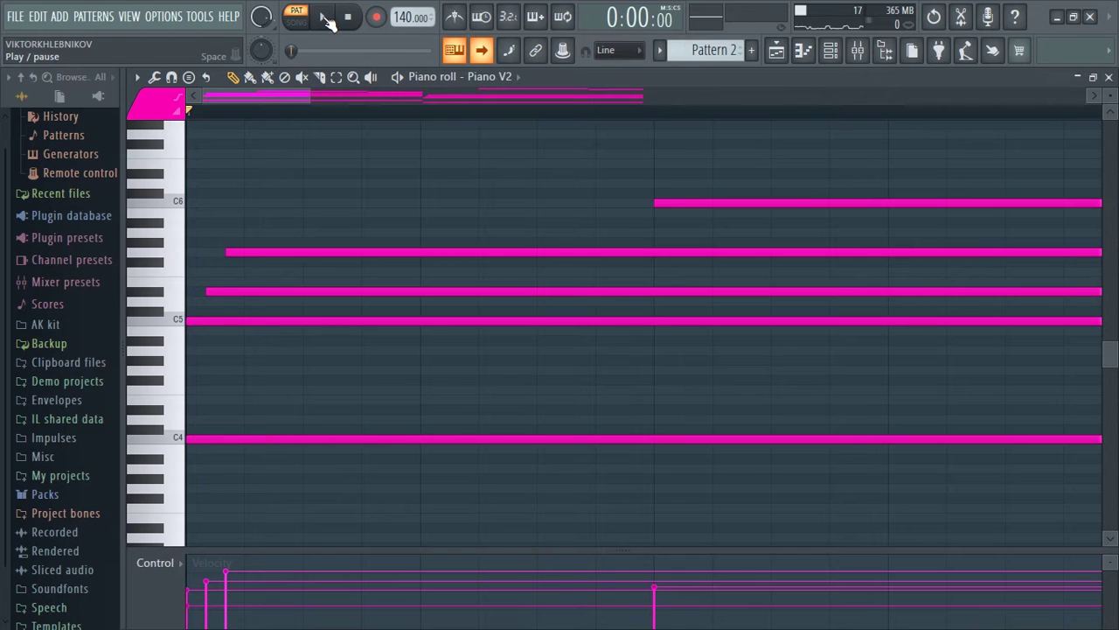
click(325, 20)
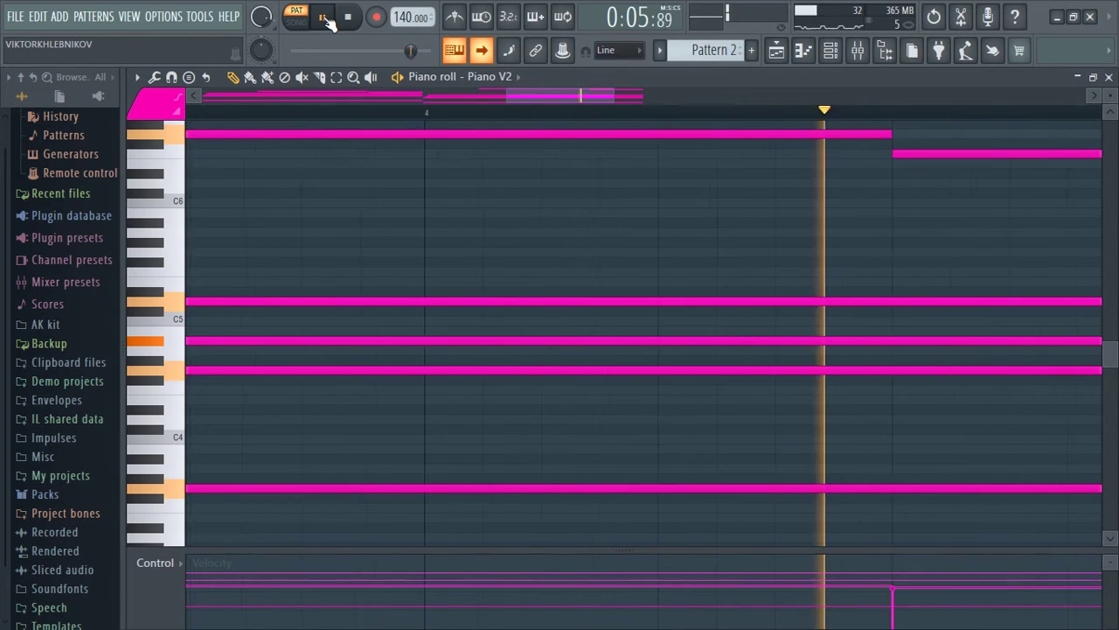
click(325, 19)
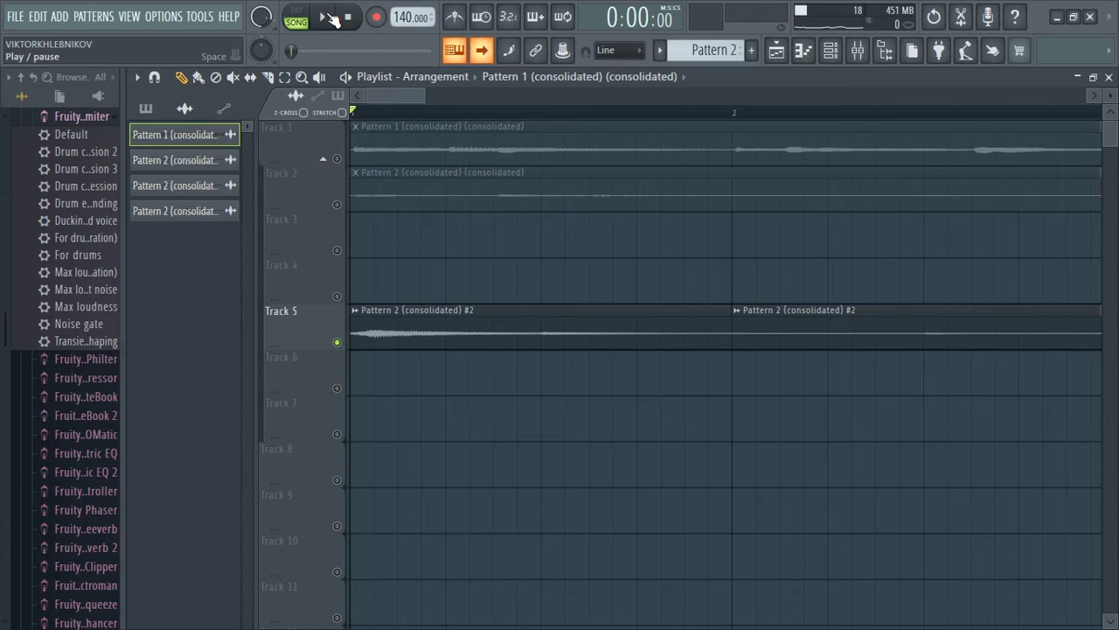
click(327, 18)
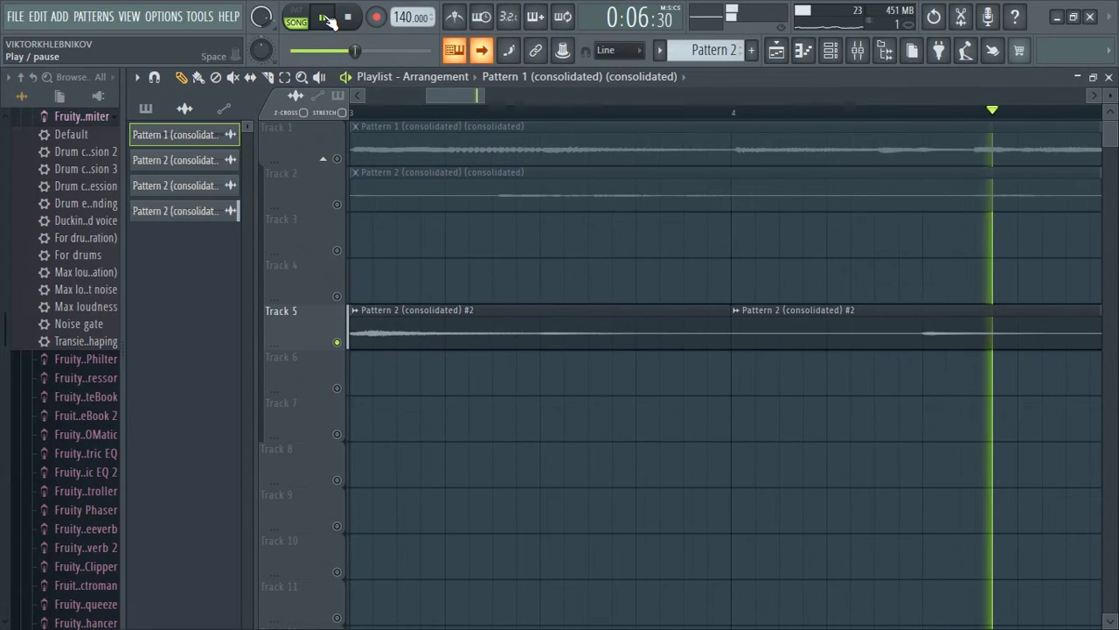
click(329, 18)
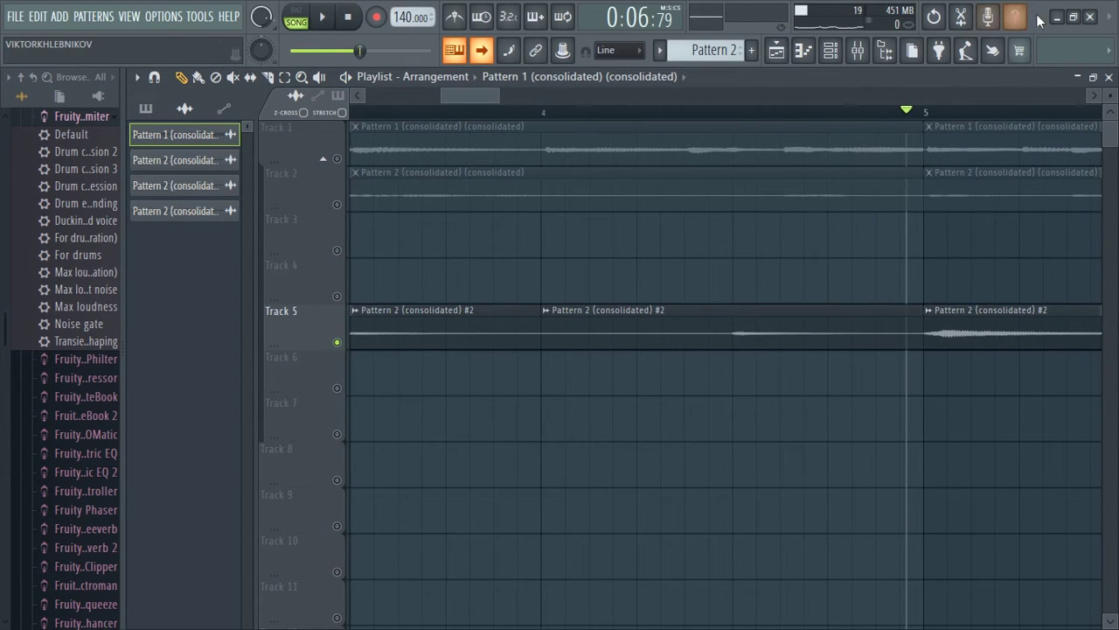
Review the FabFilter Pro-G, Drip and Fruity Limiter settings on Insert 3 in the mixer while the song plays.
click(859, 53)
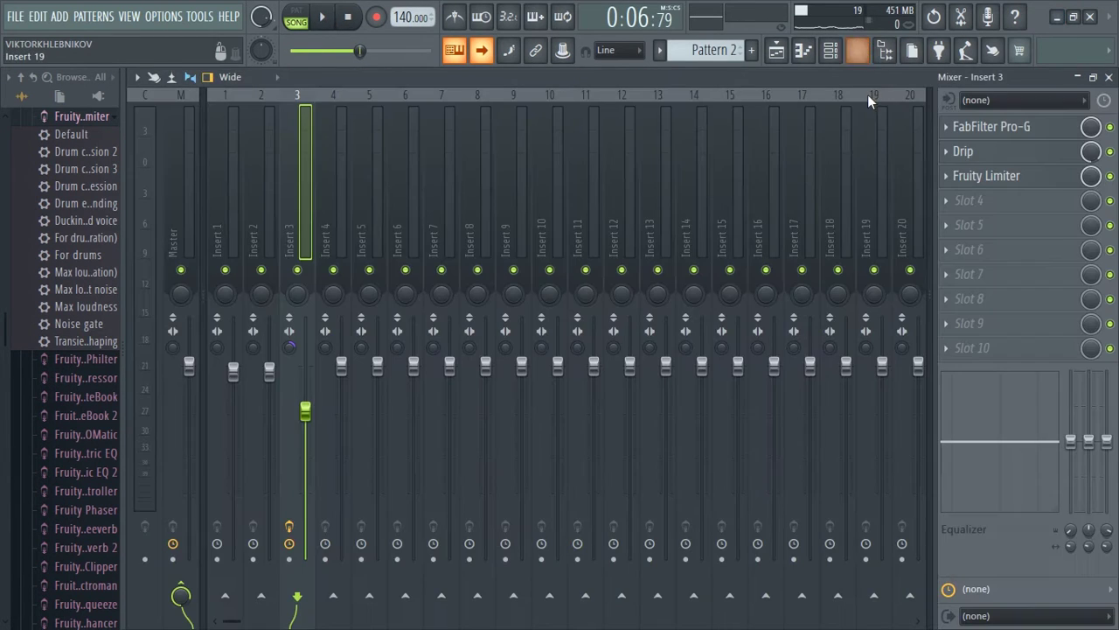
click(990, 131)
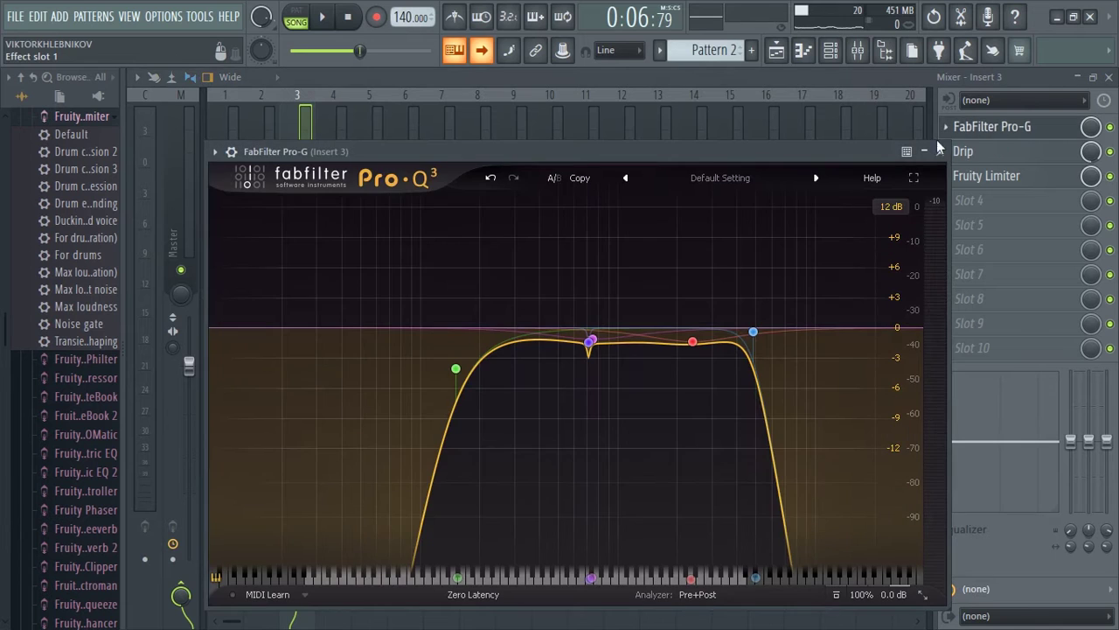
click(320, 19)
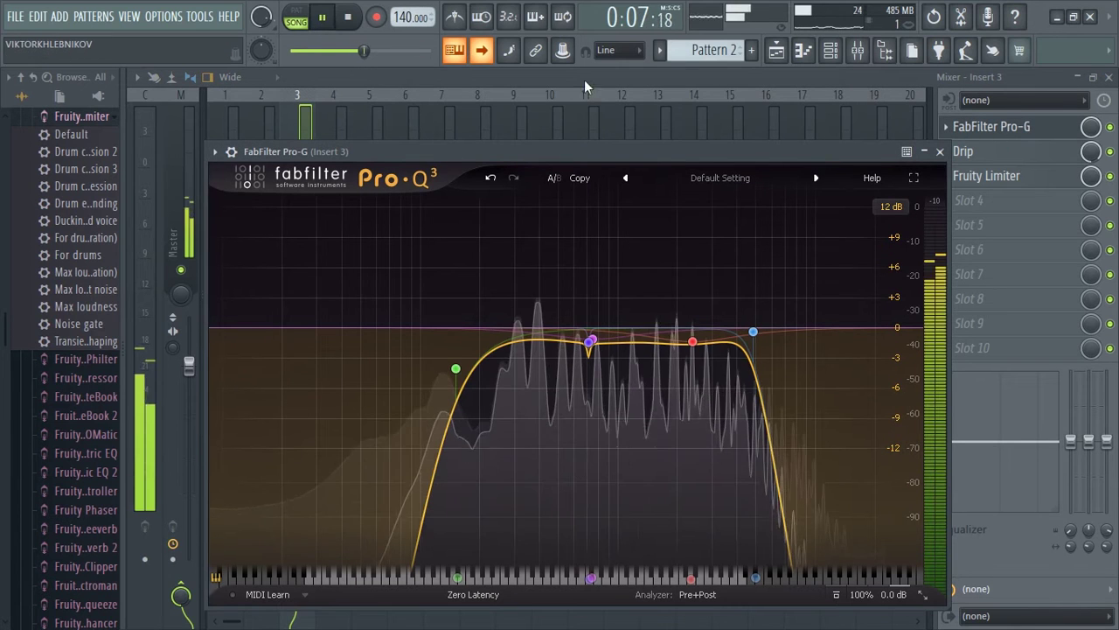
click(1004, 157)
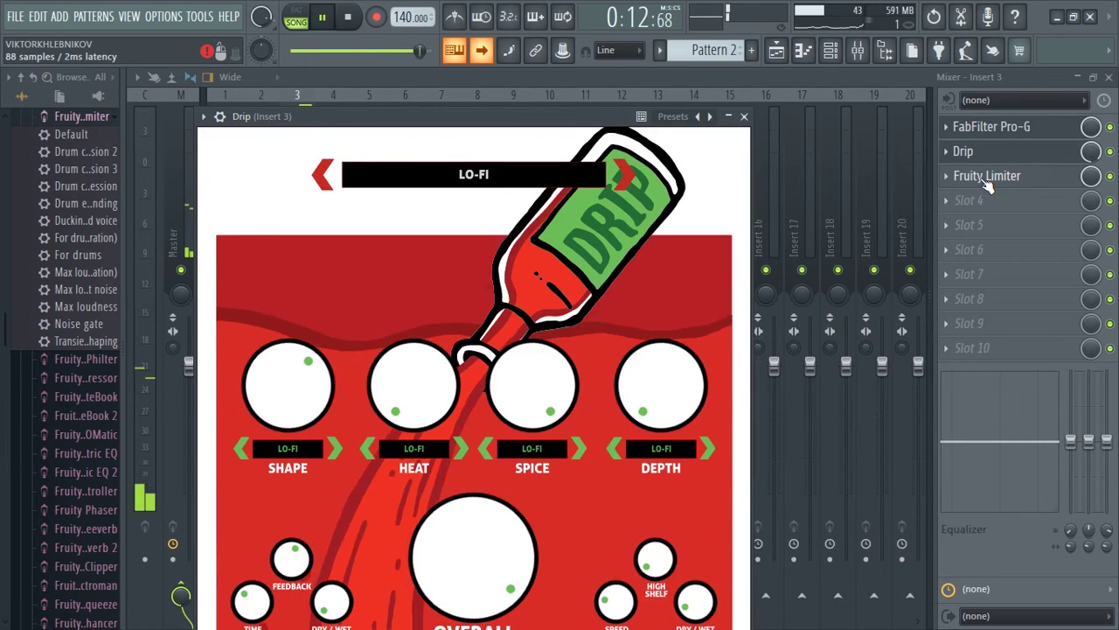
click(987, 179)
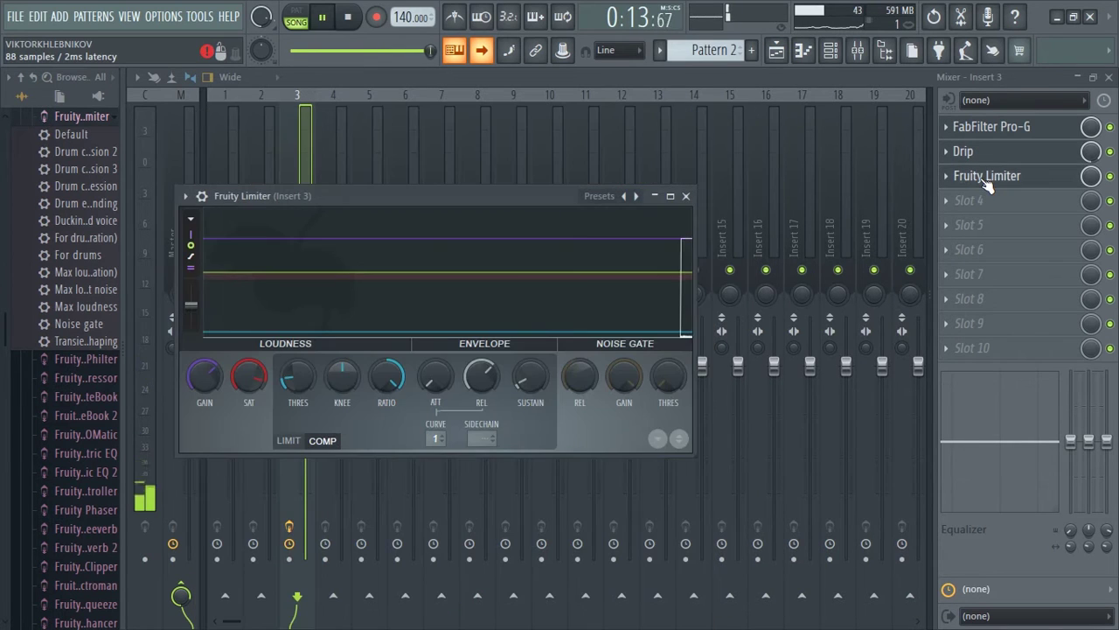
click(685, 197)
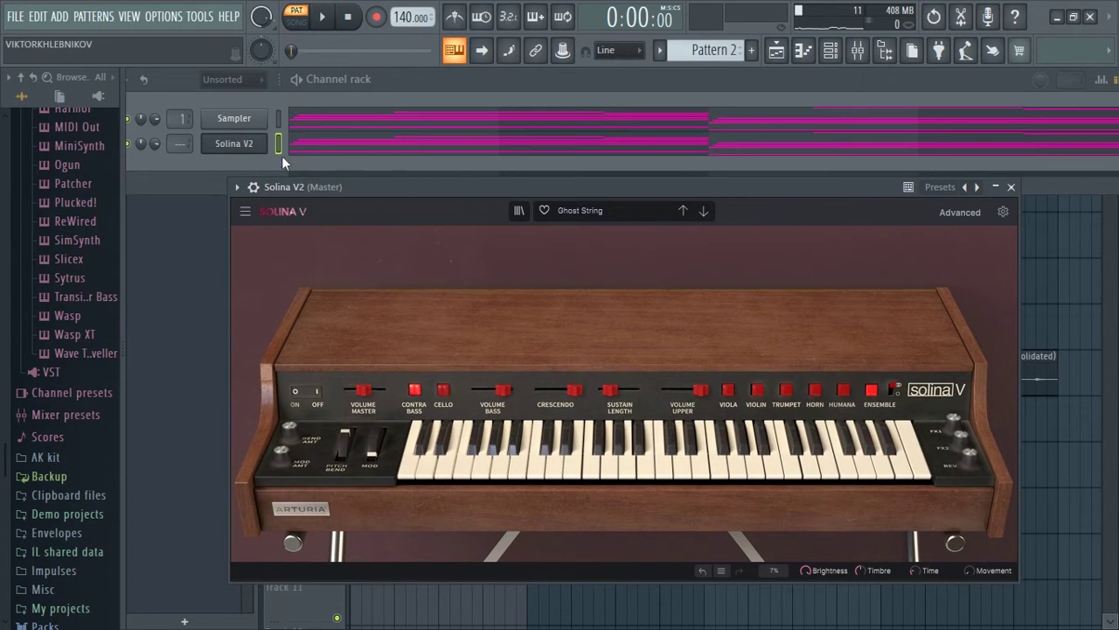
Open the Solina V2 notes in the piano roll and play the Pattern 2 string melody.
click(348, 151)
scroll(156, 332, down, 2)
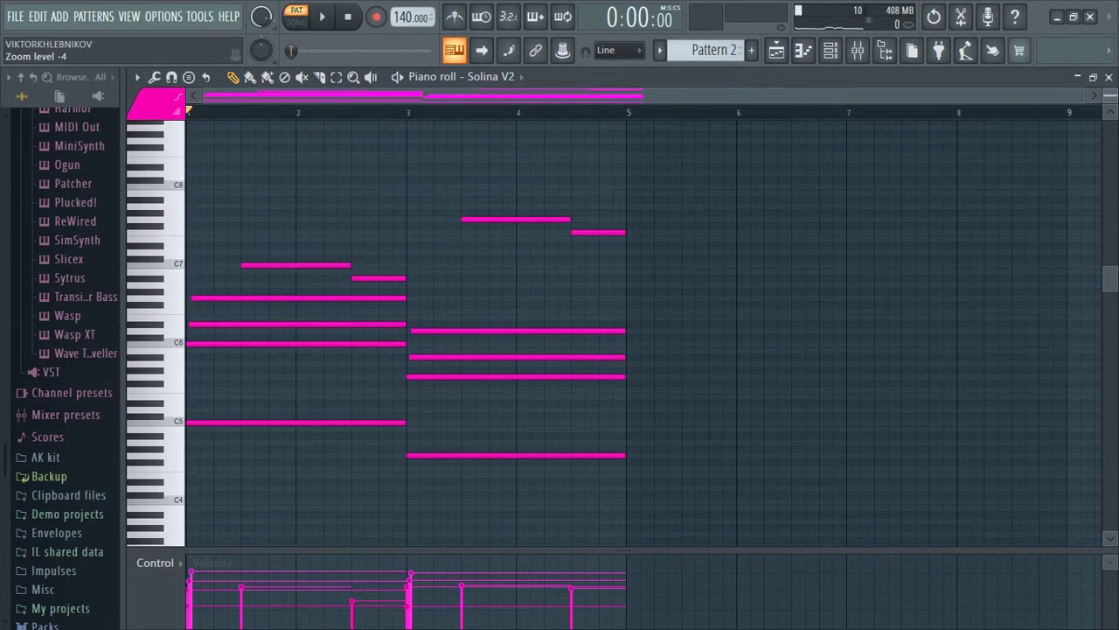
key(space)
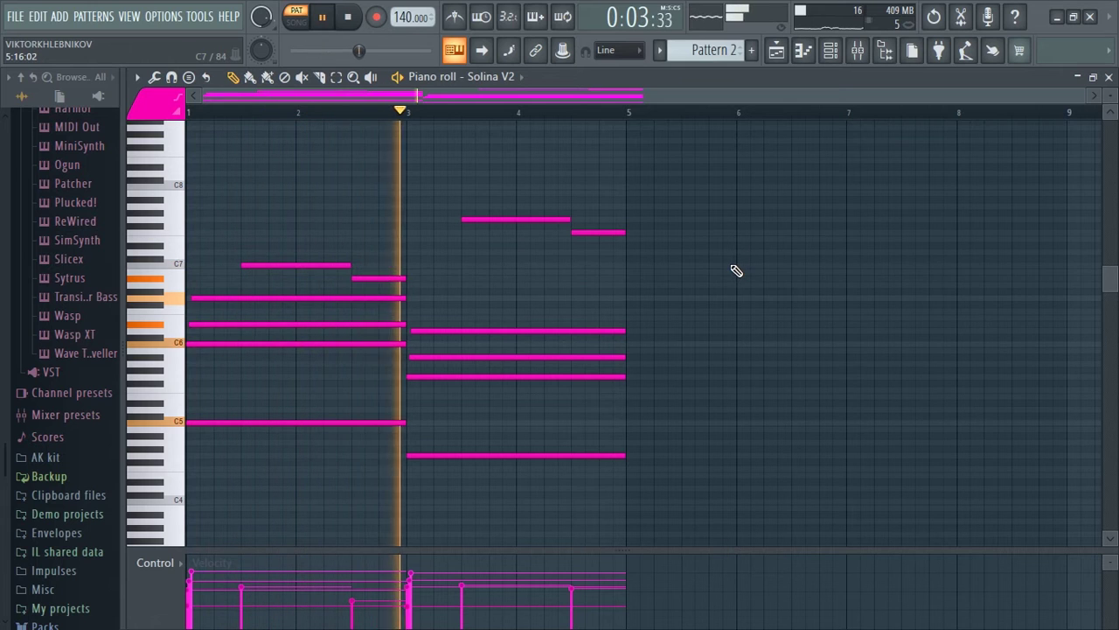
click(347, 19)
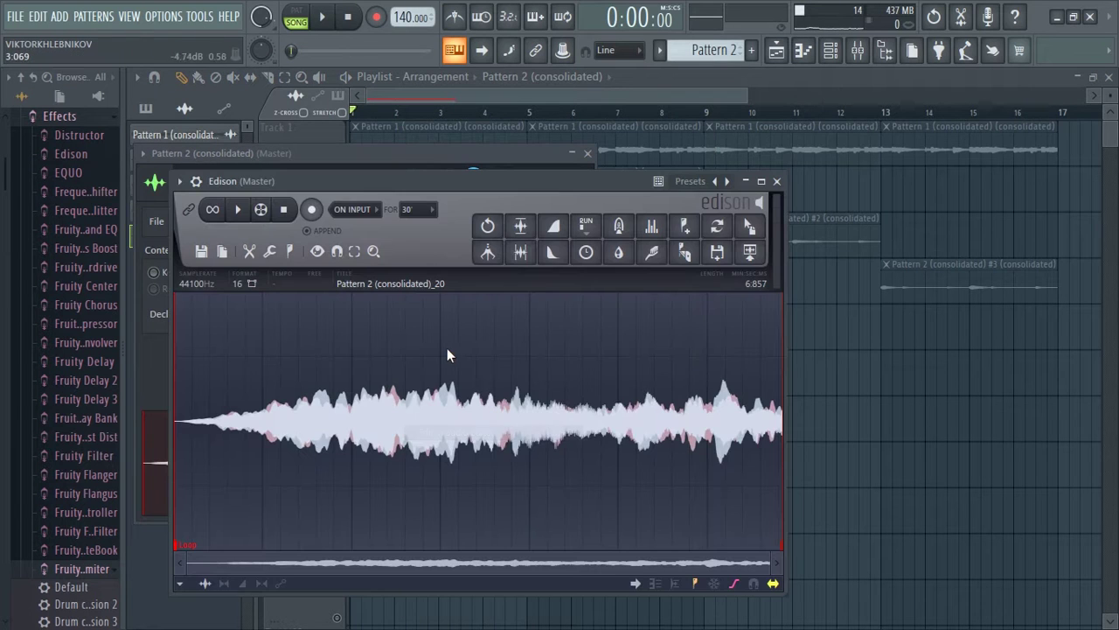
Enter 100 as the sample rate in the Edison sample properties and accept the change.
click(196, 285)
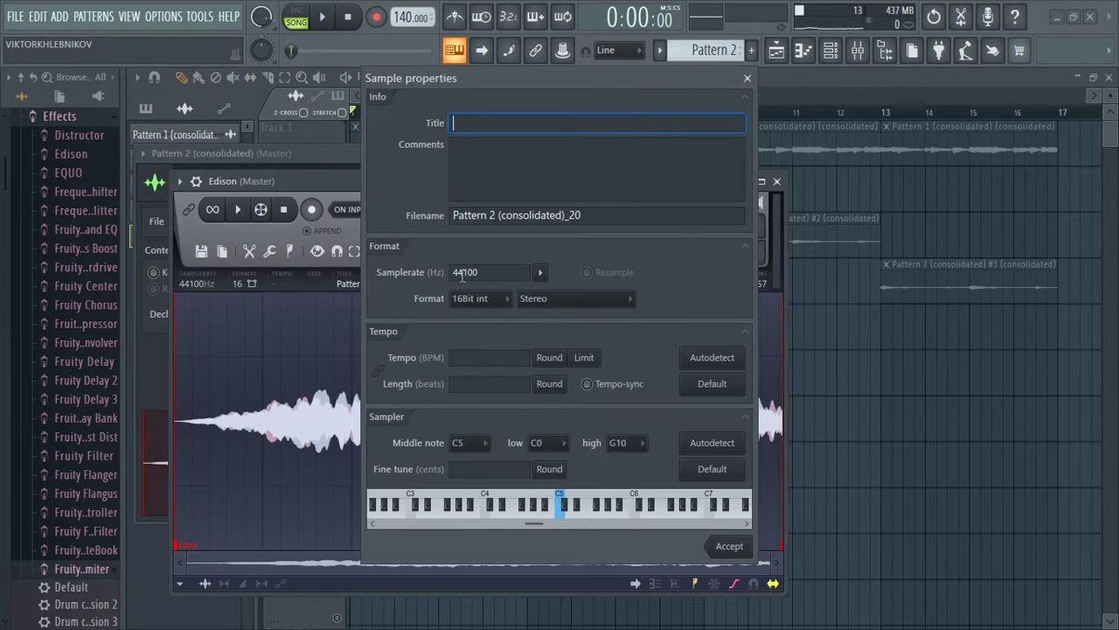
text(100)
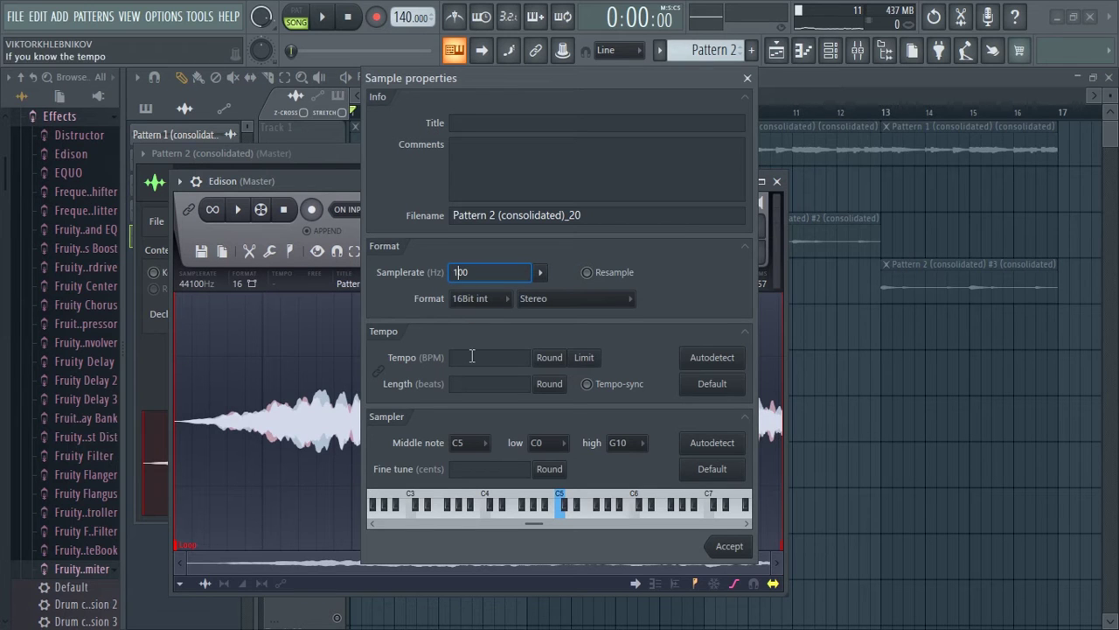
click(731, 545)
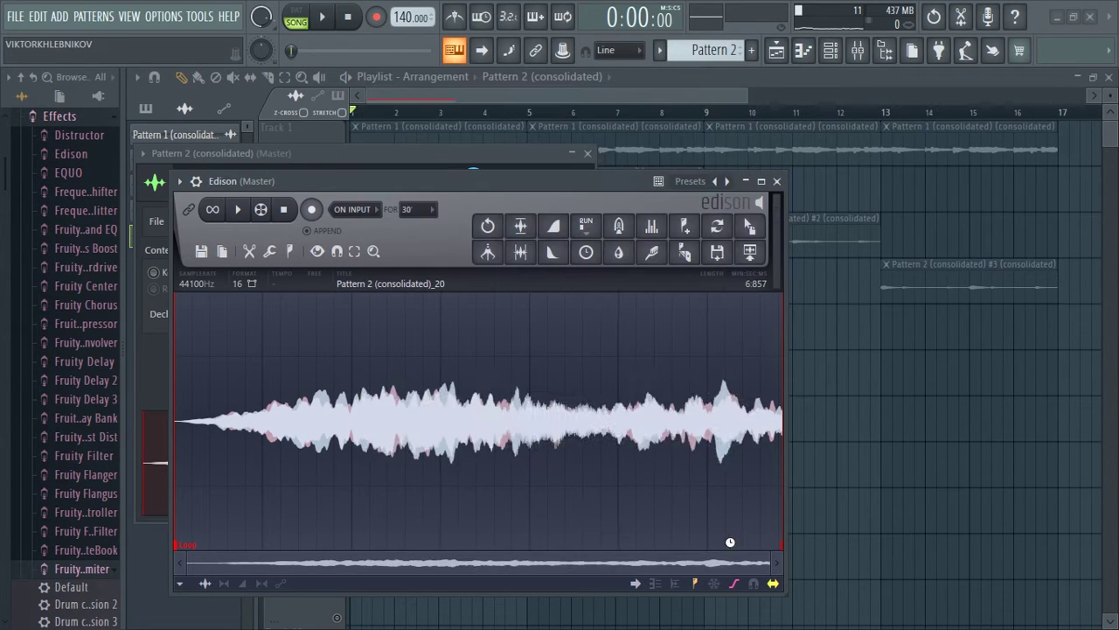
Place the edited Edison sample on Track 5 of the playlist starting at bar 1, and play it.
drag(750, 227, 423, 340)
right_click(433, 330)
right_click(440, 384)
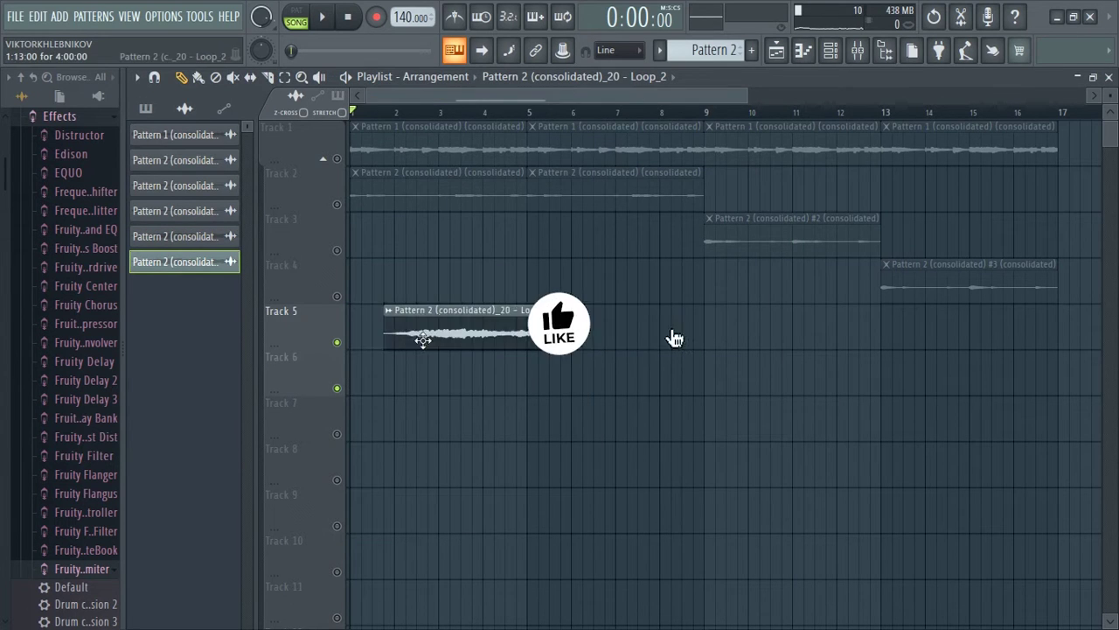
key(space)
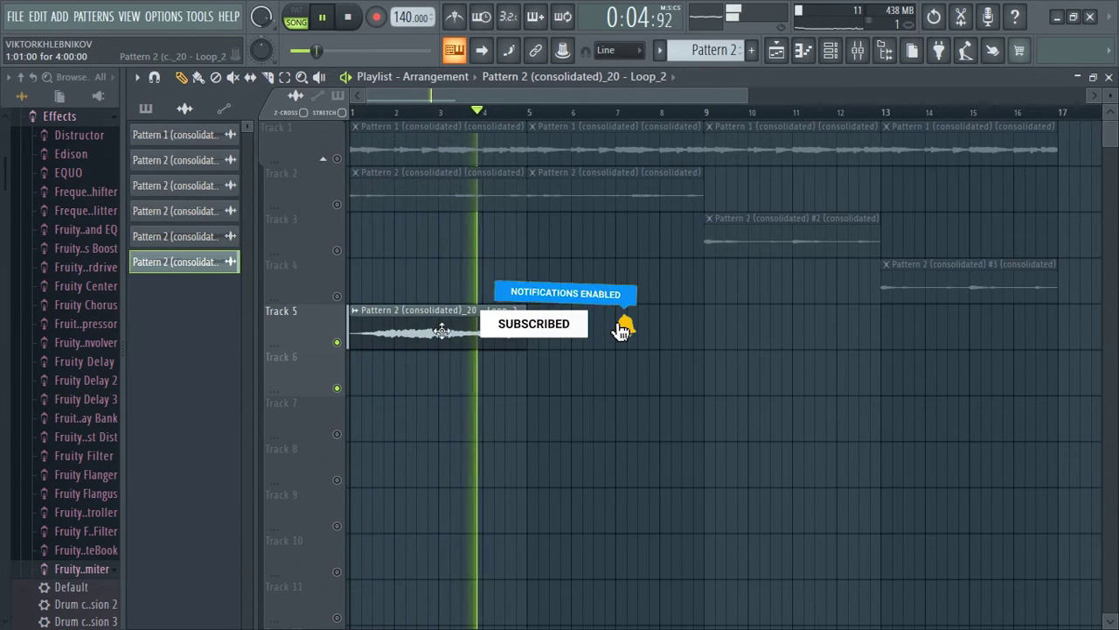
key(space)
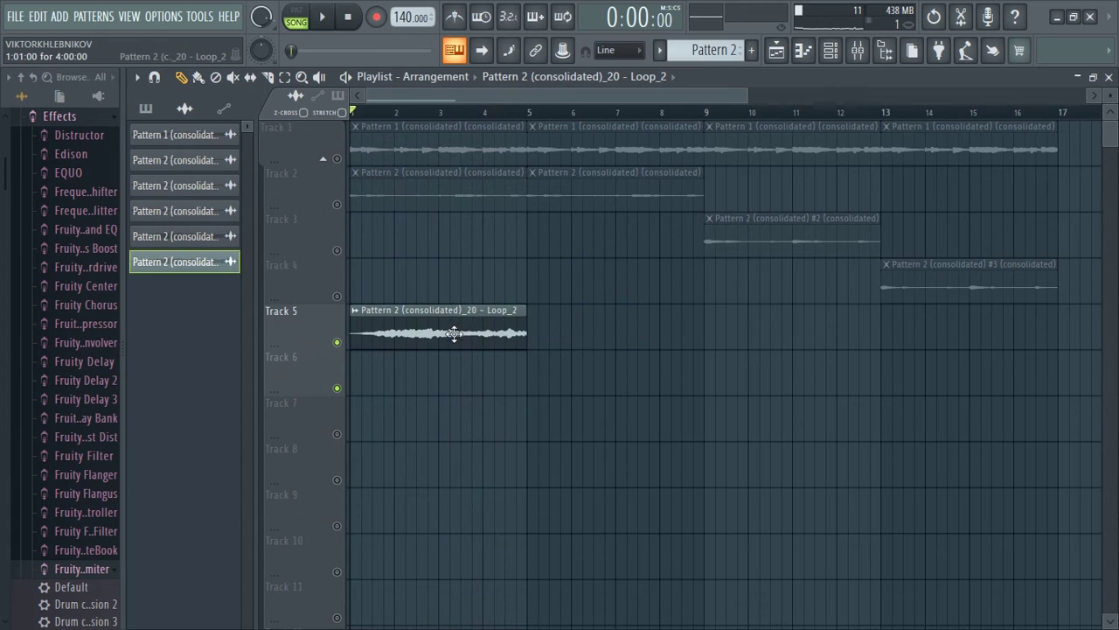
Enable Drip on the Track 5 clip's mixer track, Insert 4, and listen to it with the DROP preset.
double_click(453, 333)
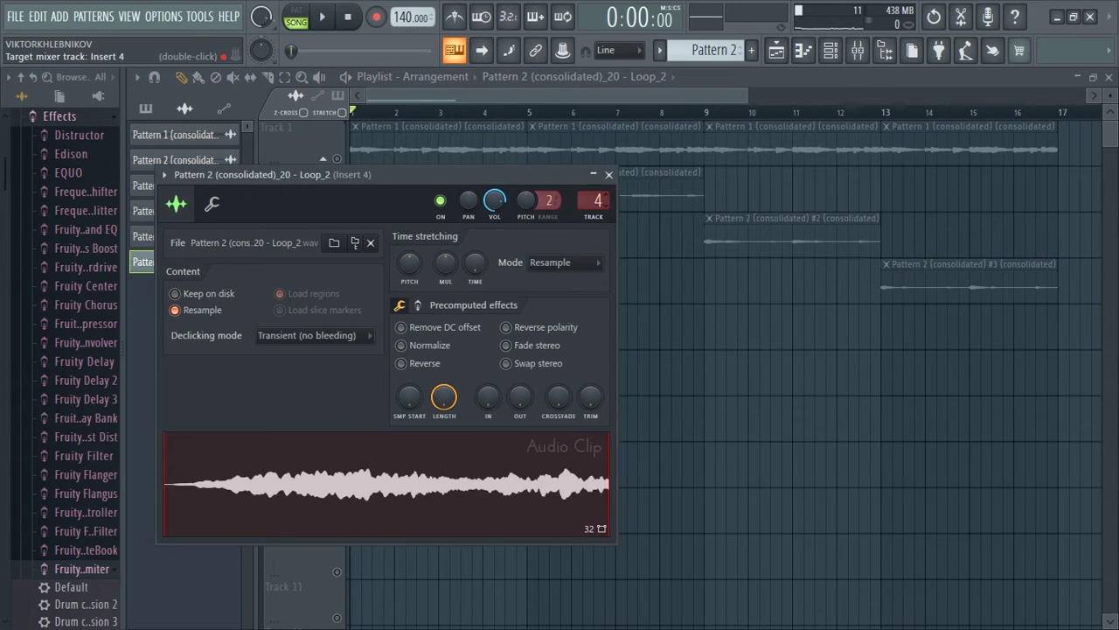
double_click(599, 201)
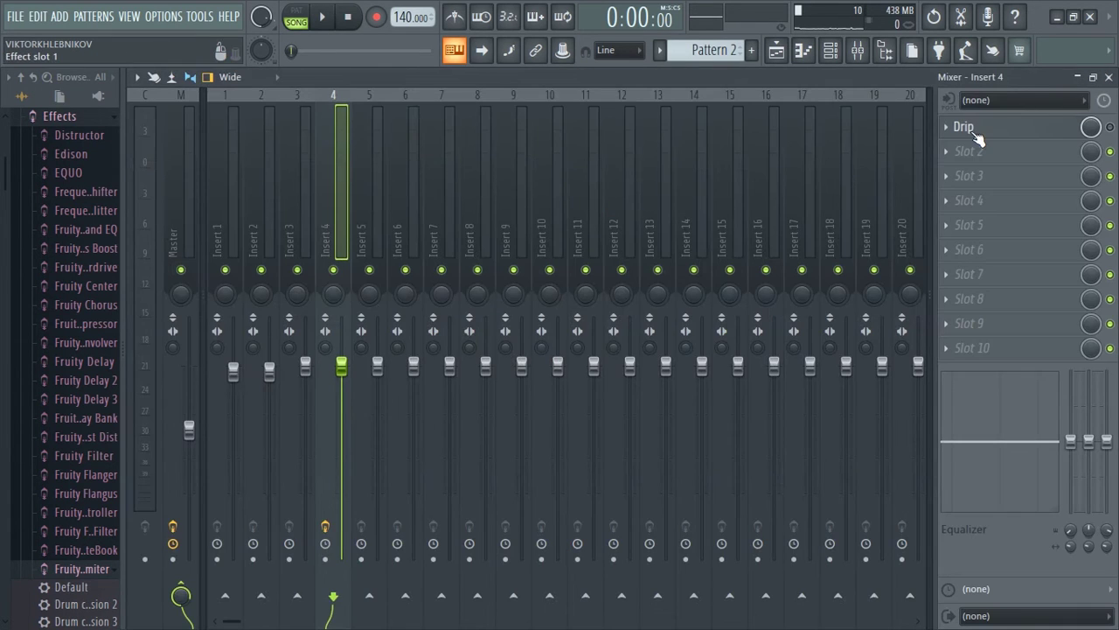
click(1058, 131)
click(1110, 128)
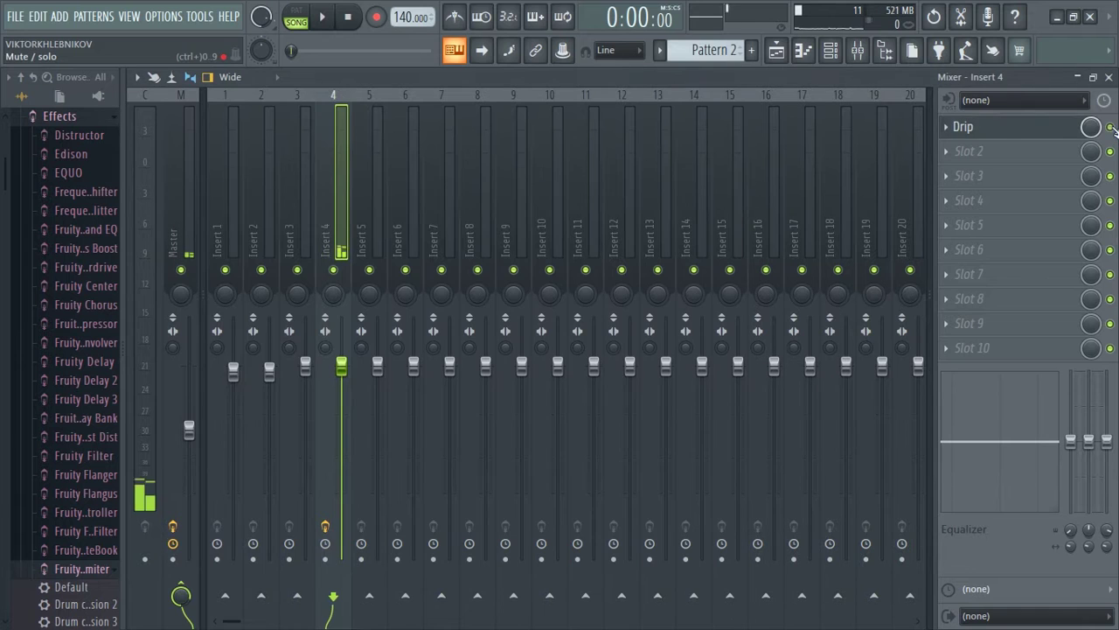
click(1019, 131)
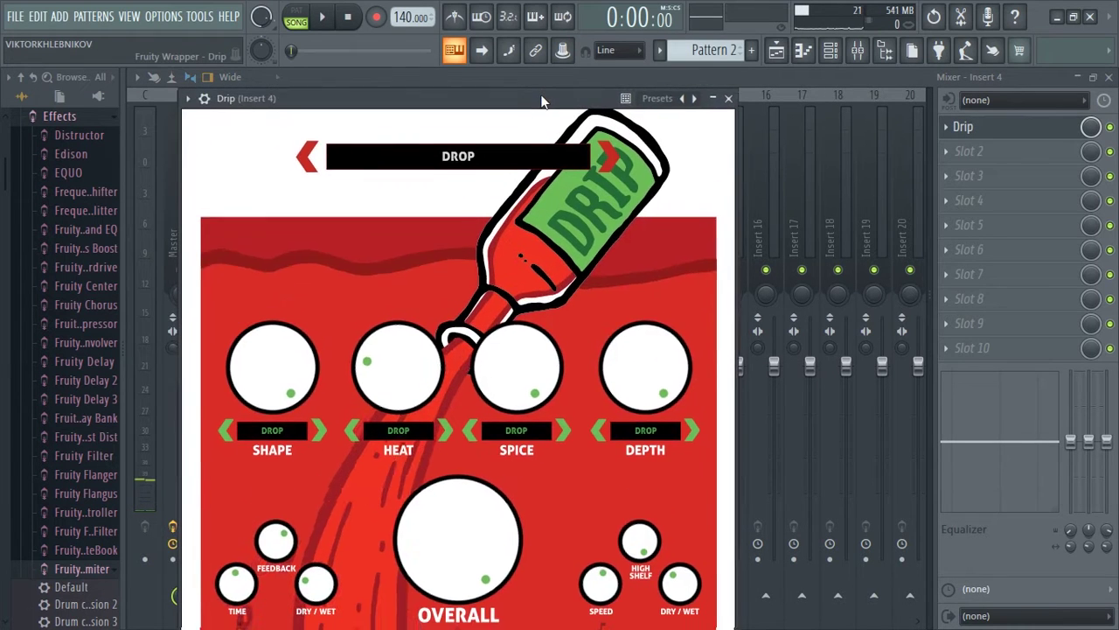
key(space)
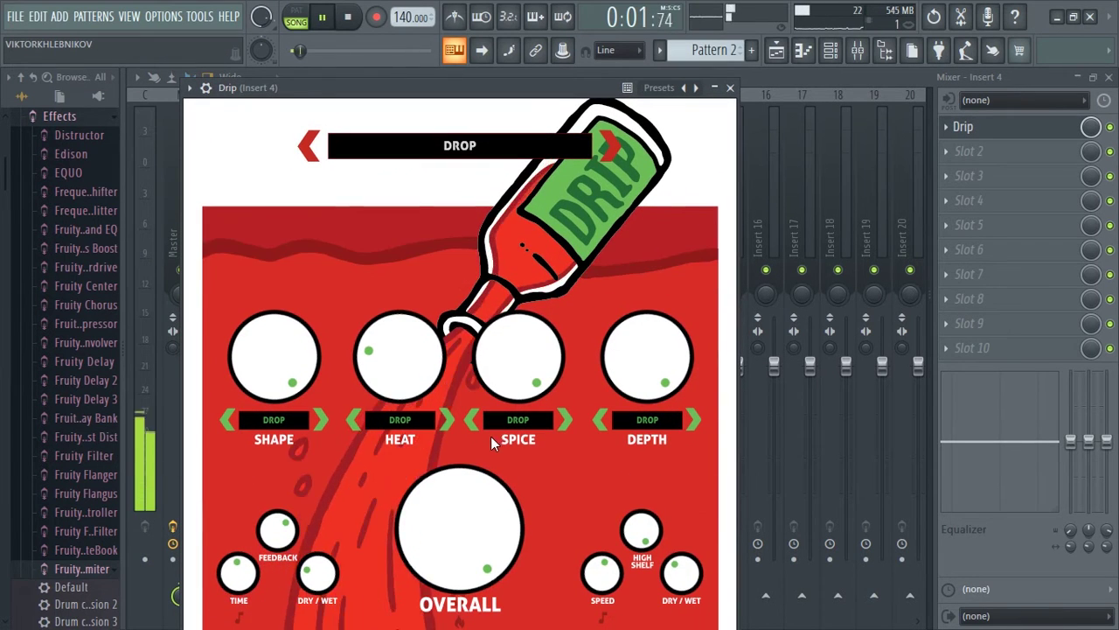
click(715, 88)
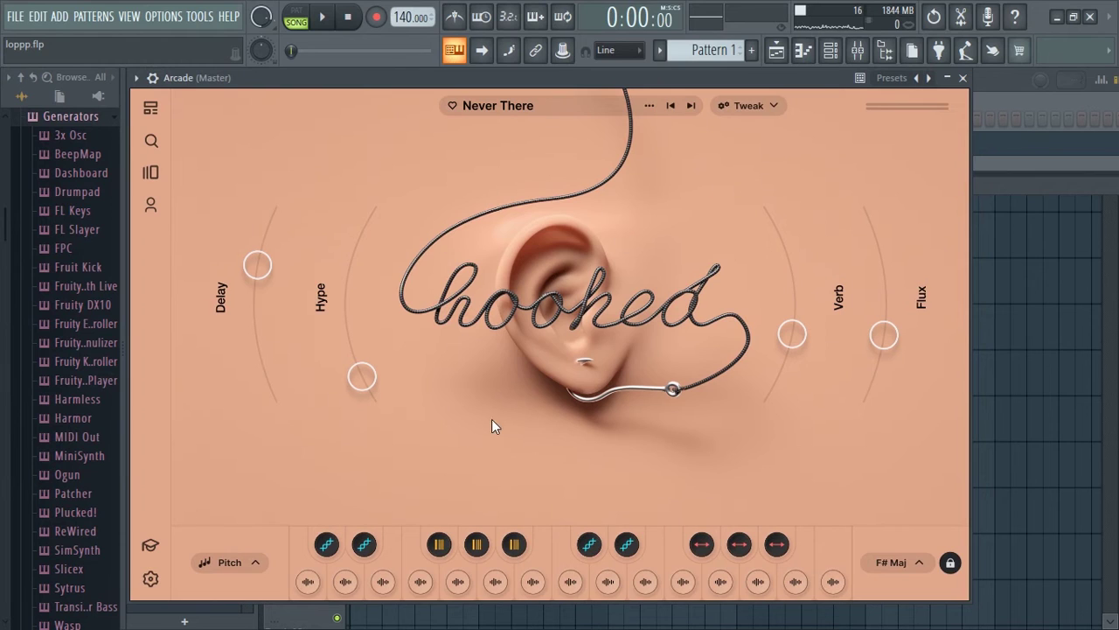
Put away the Arcade window, open its Pattern 1 notes in the piano roll and play them.
click(947, 79)
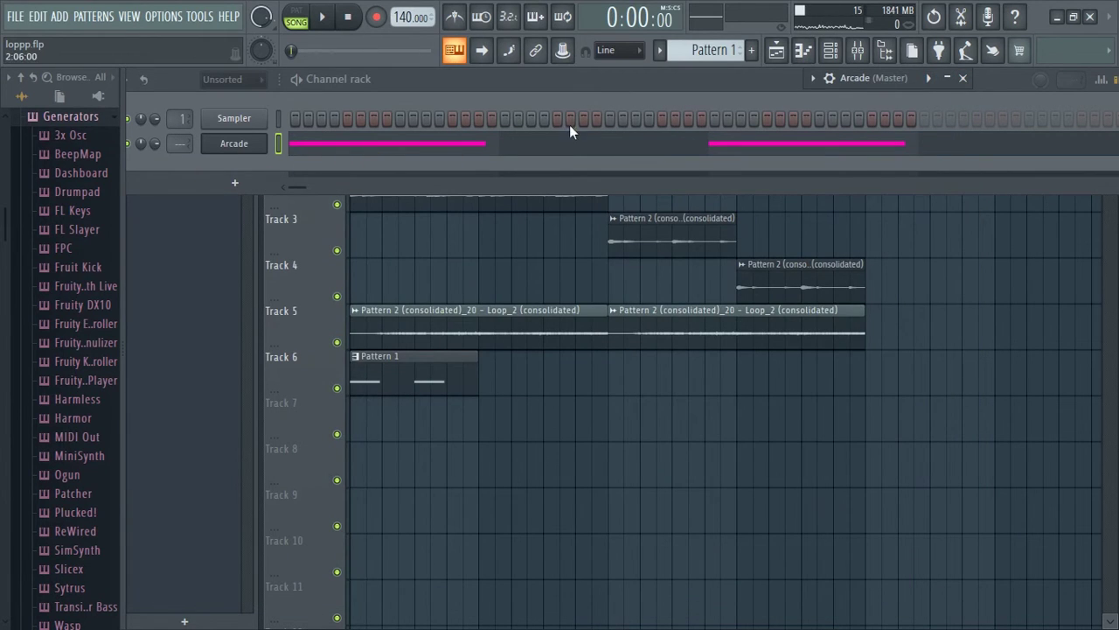
click(543, 142)
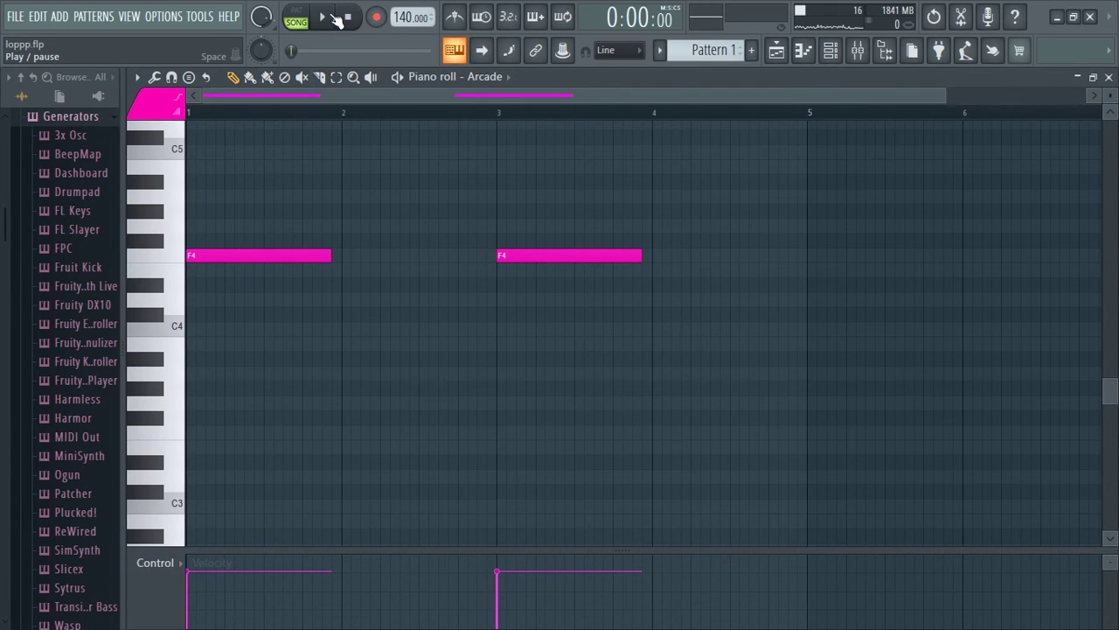
click(325, 19)
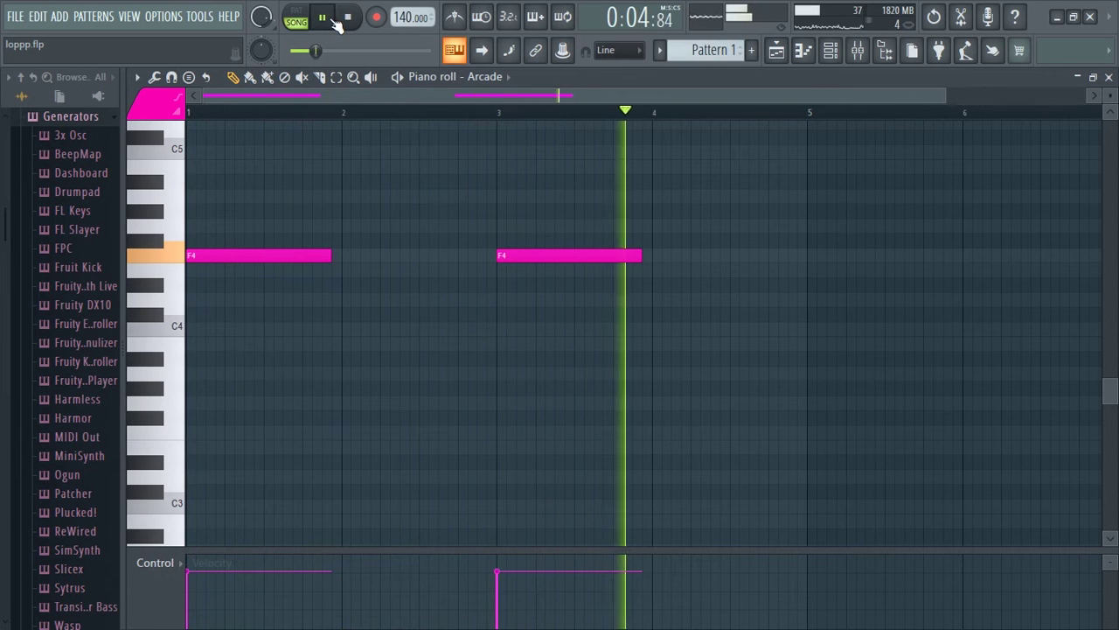
click(330, 19)
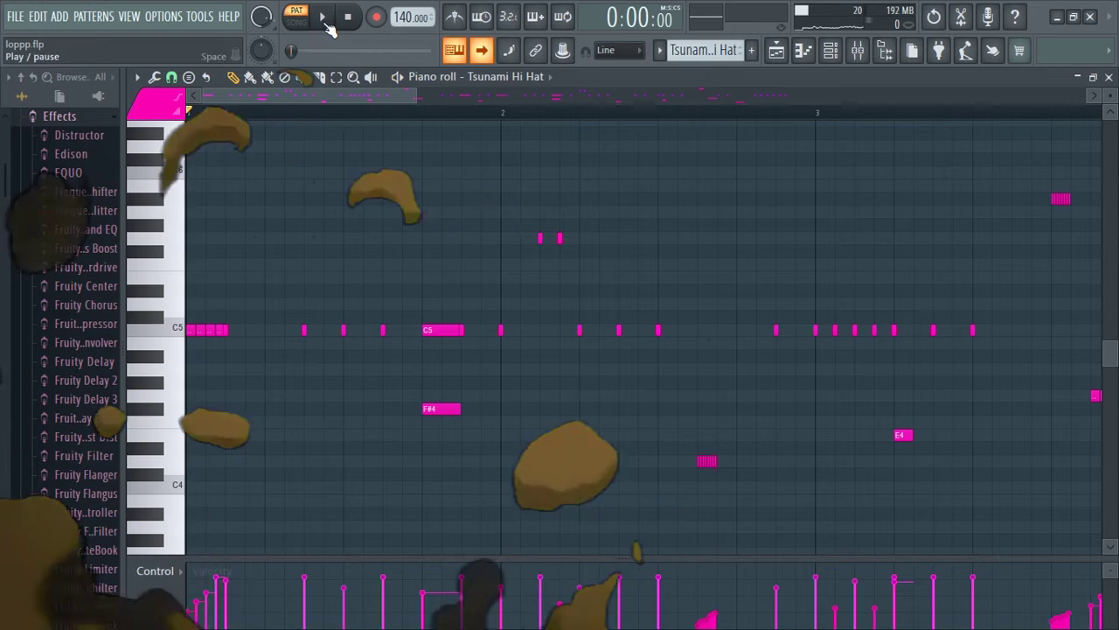
Play the Tsunami Hi Hat pattern in the piano roll, followed by the Valley Clap pattern from its beginning.
click(329, 25)
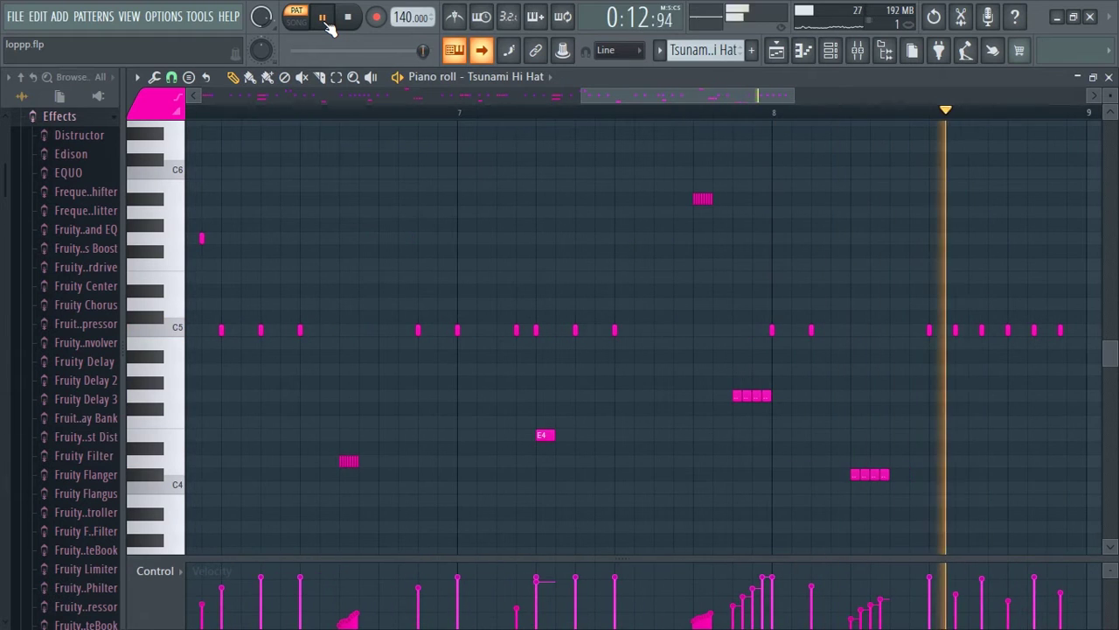
click(323, 19)
key(Down)
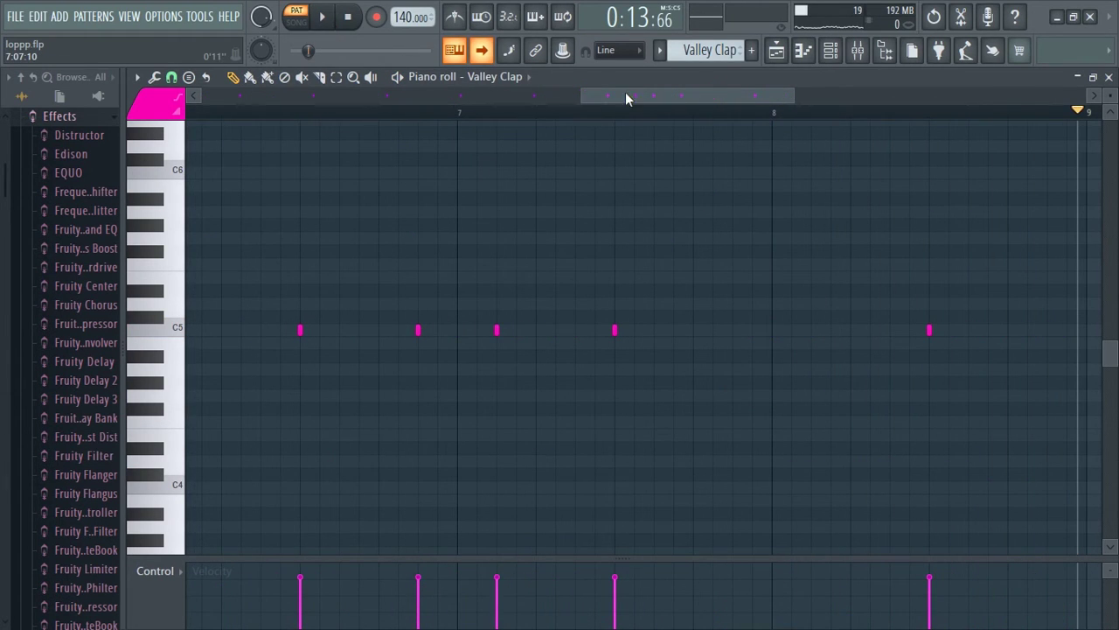
drag(626, 98, 2, 105)
click(324, 19)
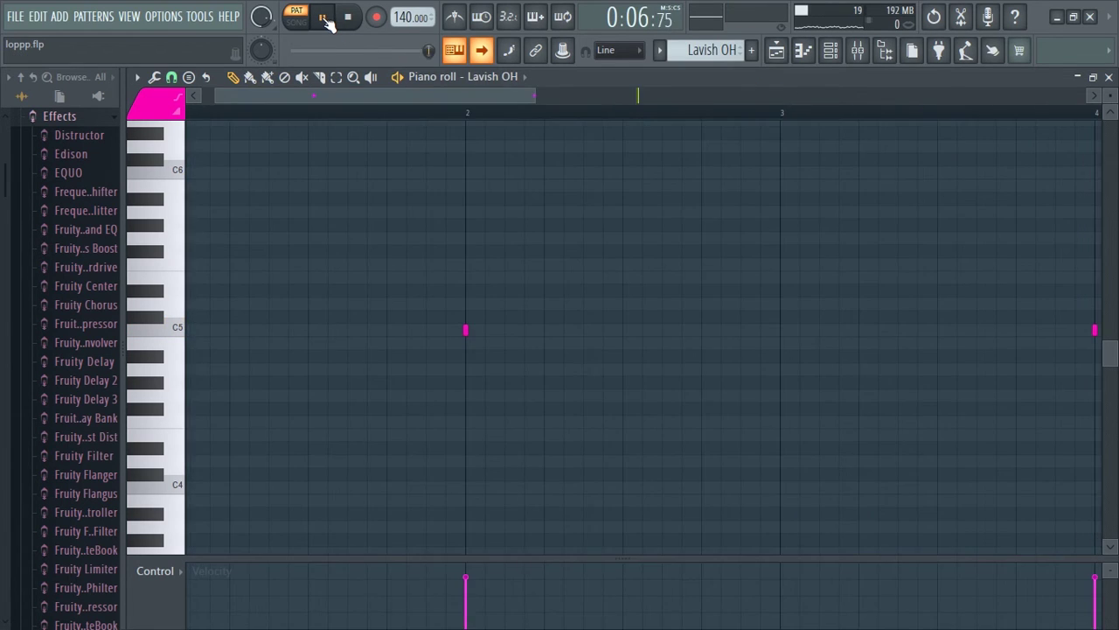
Play the Lavish OH open hat pattern and the dead broke kick pattern in the piano roll.
click(324, 17)
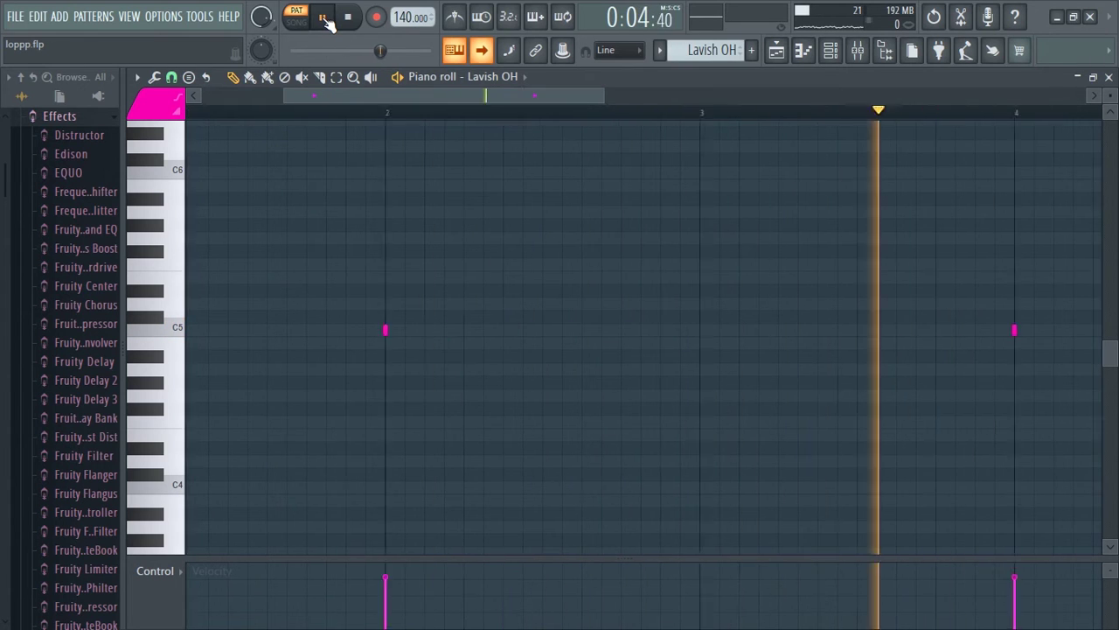
click(324, 19)
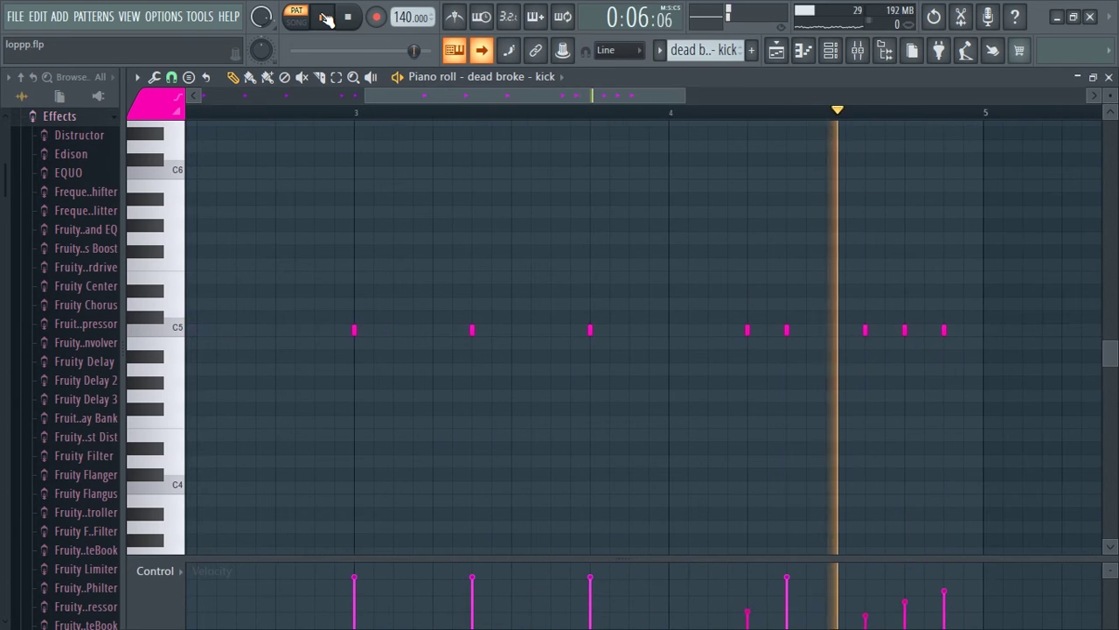
click(323, 17)
Switch to the Gulag 808 pattern and play its bass notes in the piano roll.
key(KP_Add)
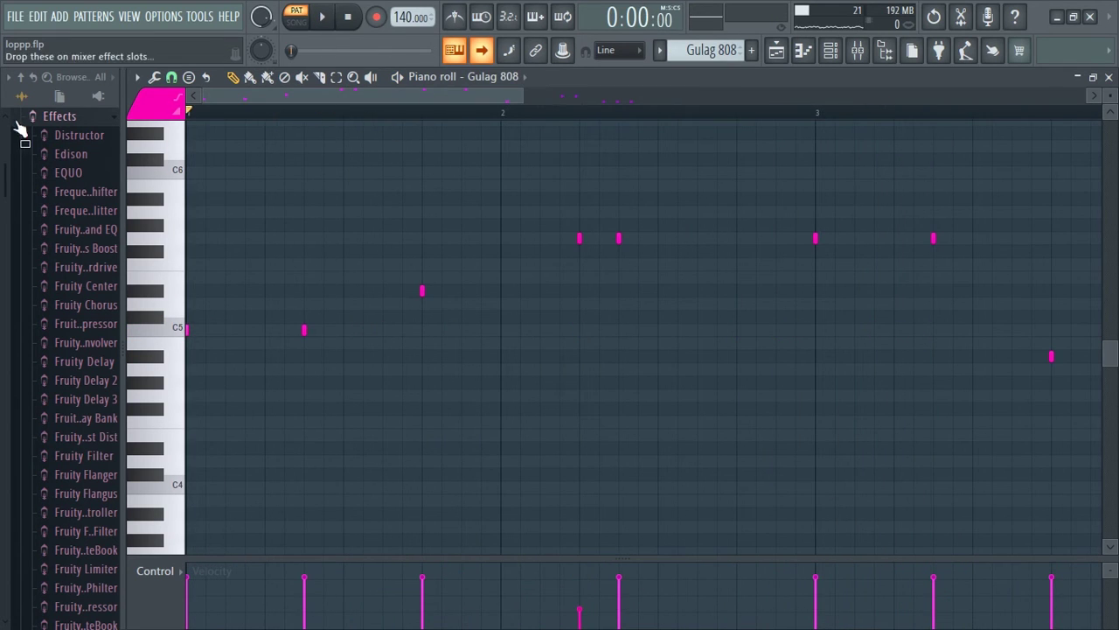
click(323, 25)
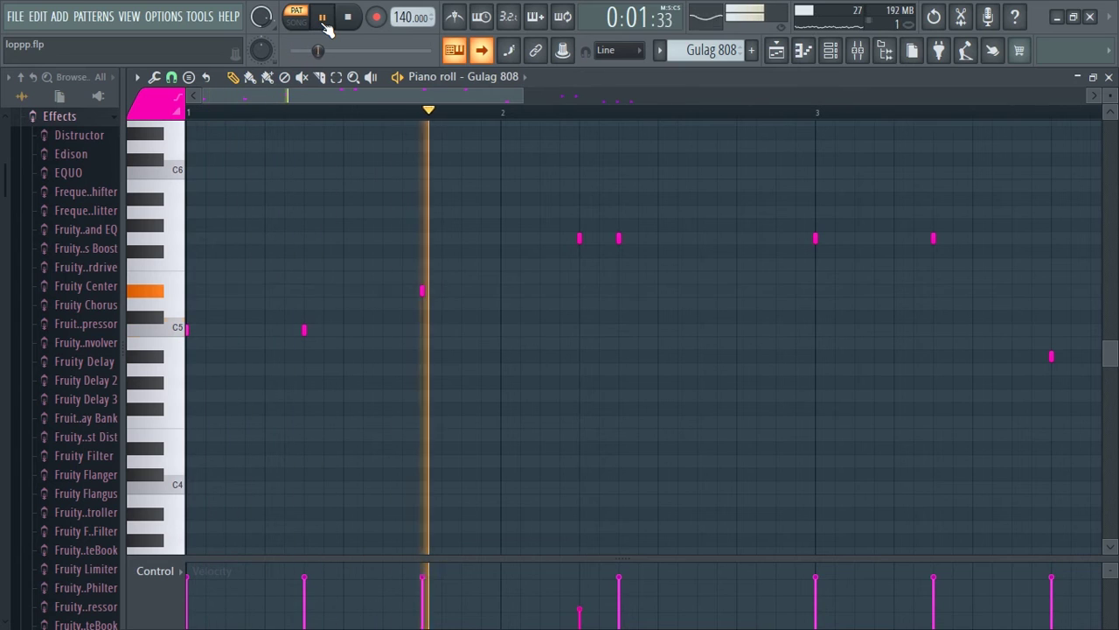